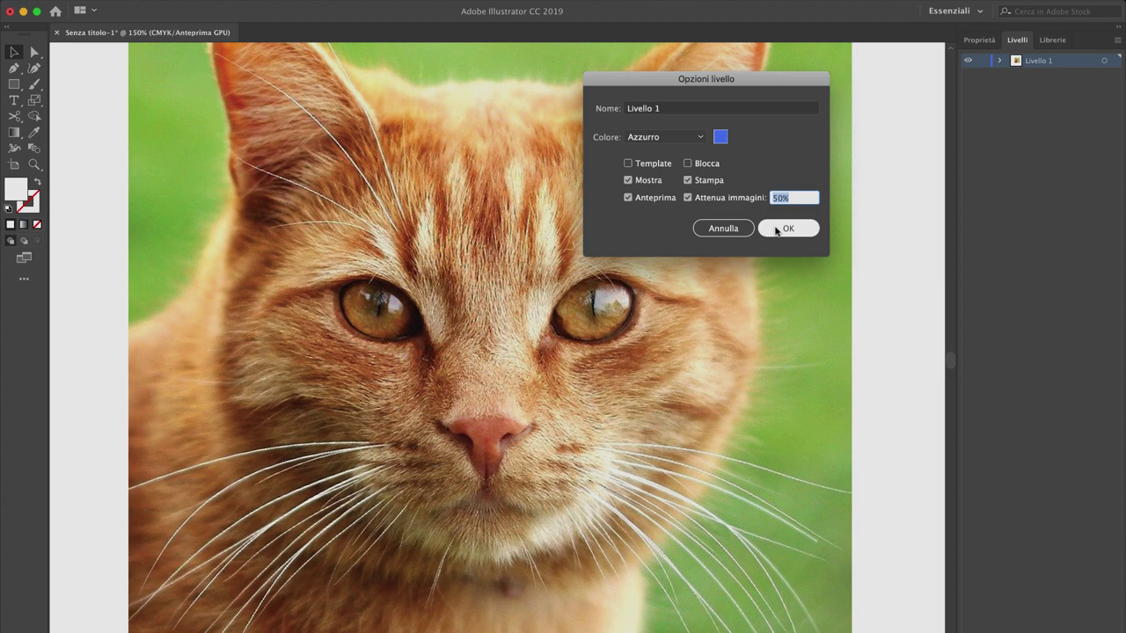
Step: Make the cat photo layer a dimmed, locked Template layer
click(787, 229)
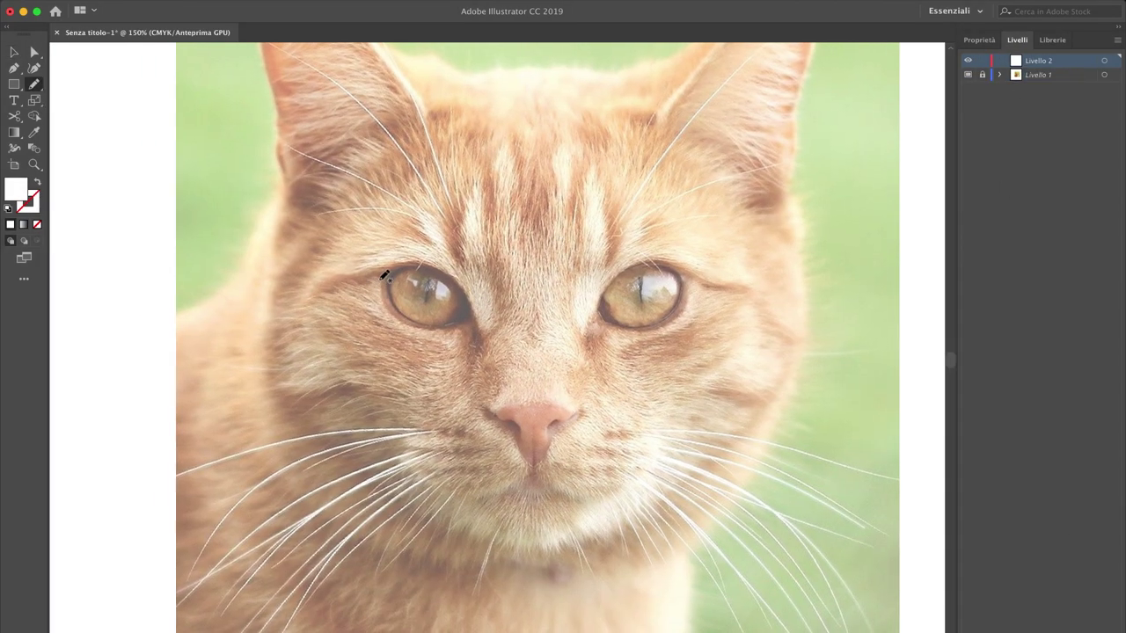
Step: Draw two black-stroked curves under the left eye, one along the eyelid and one on the outer cheek
drag(411, 332, 449, 341)
click(473, 326)
key(a)
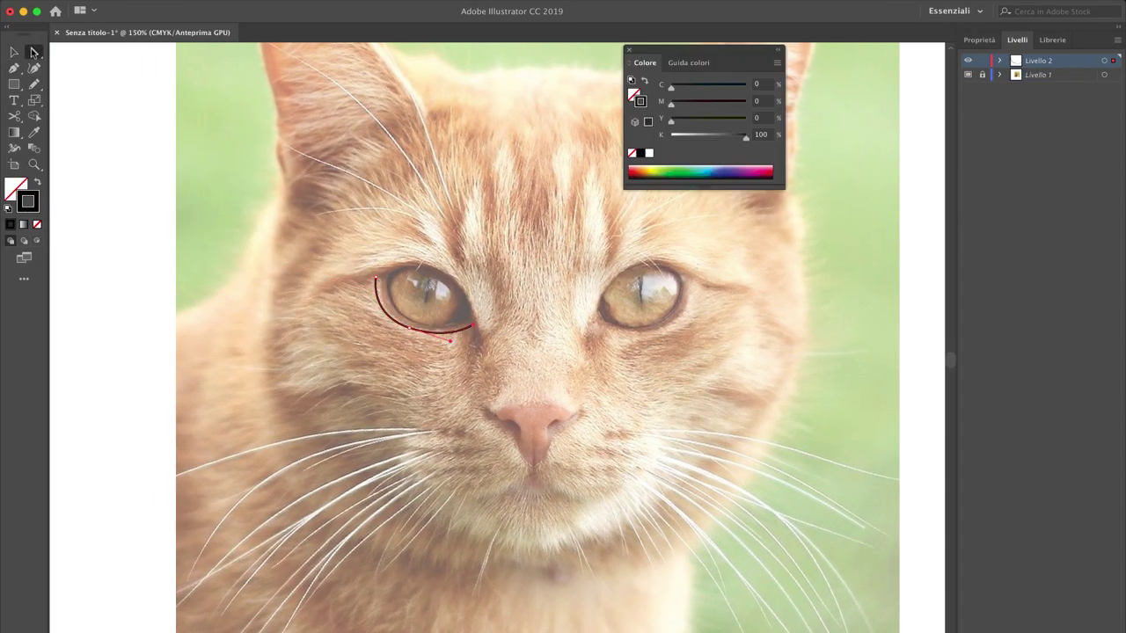
key(ctrl+shift+a)
key(p)
key(ctrl+plus)
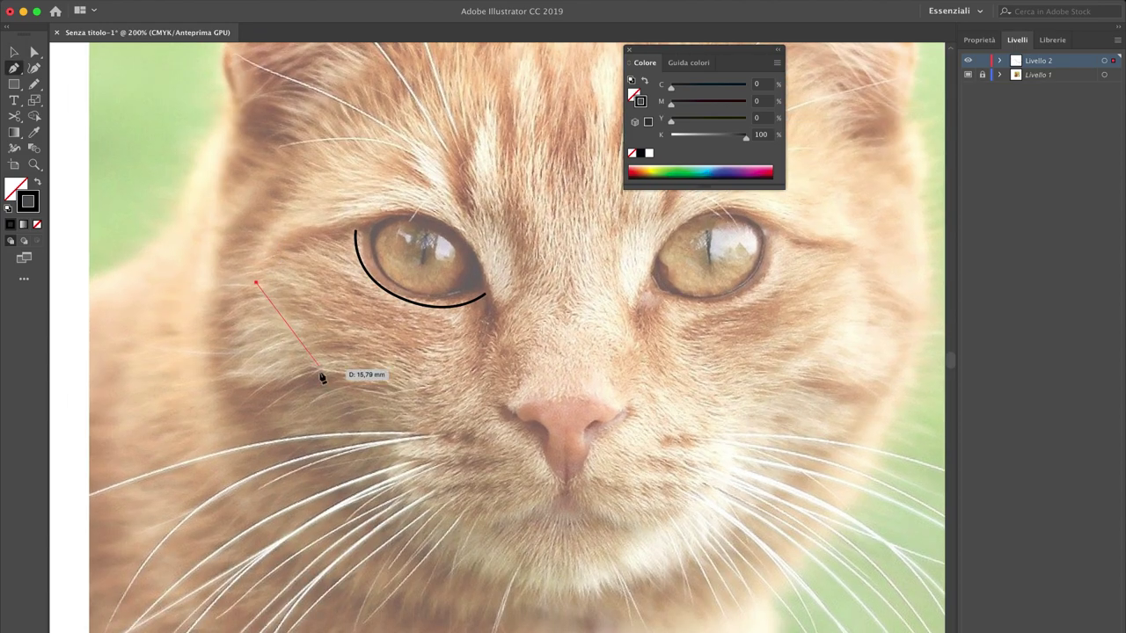
click(485, 406)
key(a)
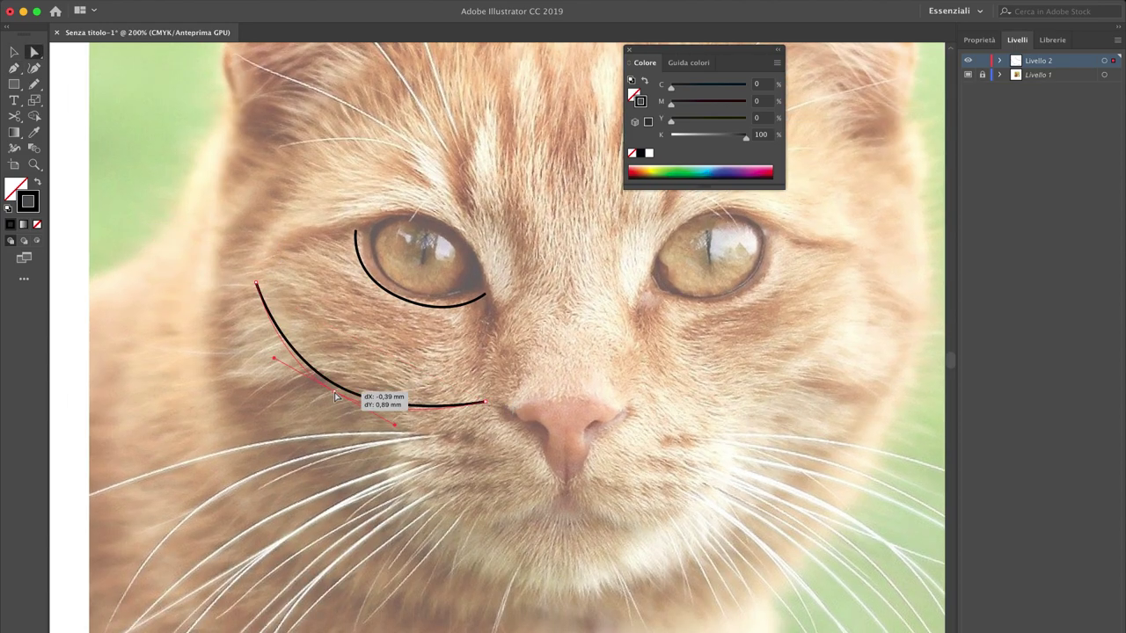
drag(335, 393, 336, 395)
Step: Select both curves and blend them into concentric arcs using Blend Options
key(ctrl+a)
key(v)
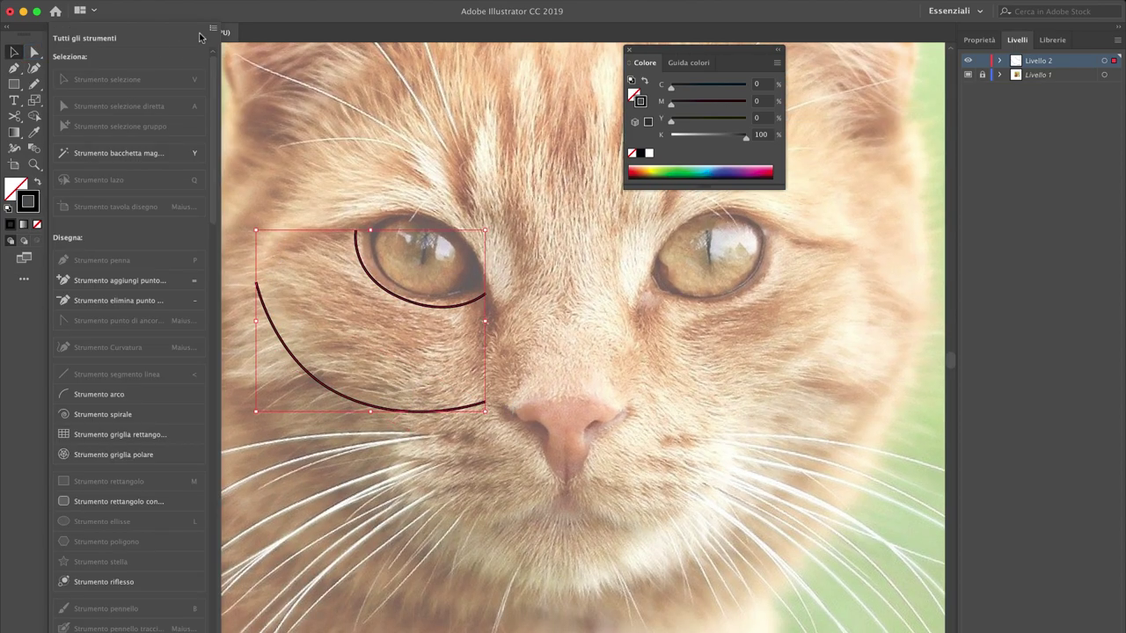
click(13, 212)
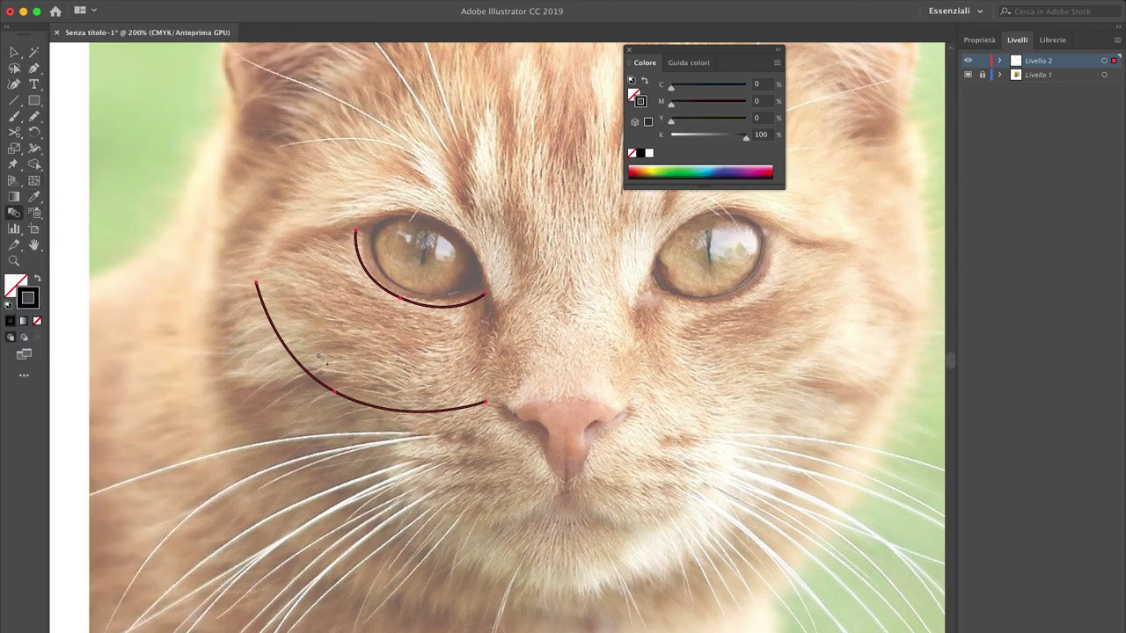
double_click(13, 212)
click(211, 152)
scroll(158, 118, down, 2)
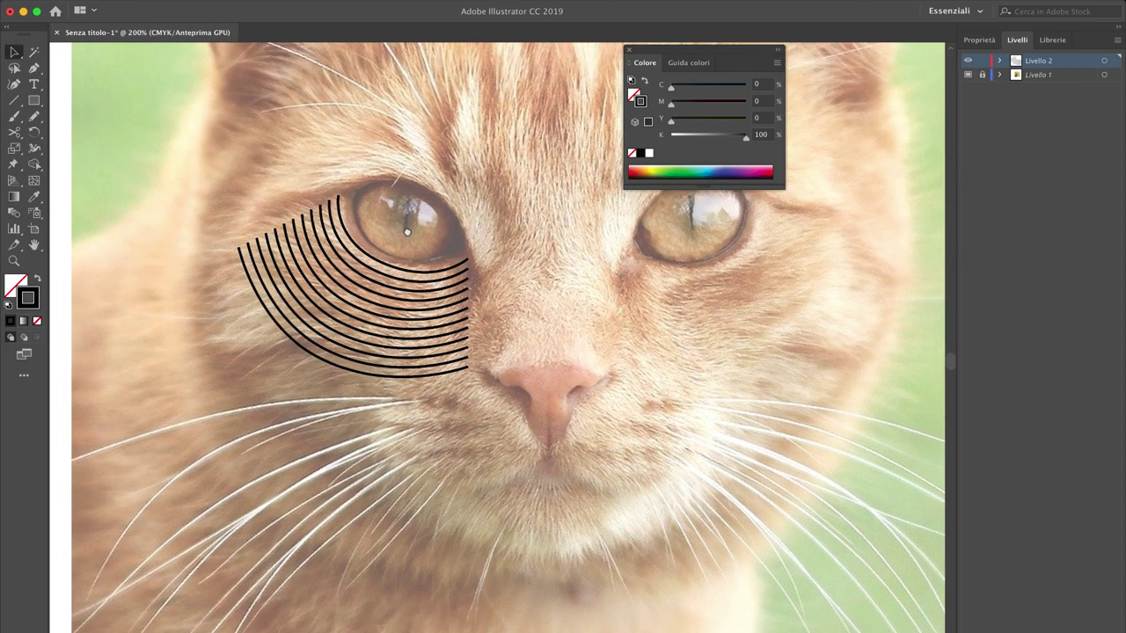
scroll(409, 254, up, 2)
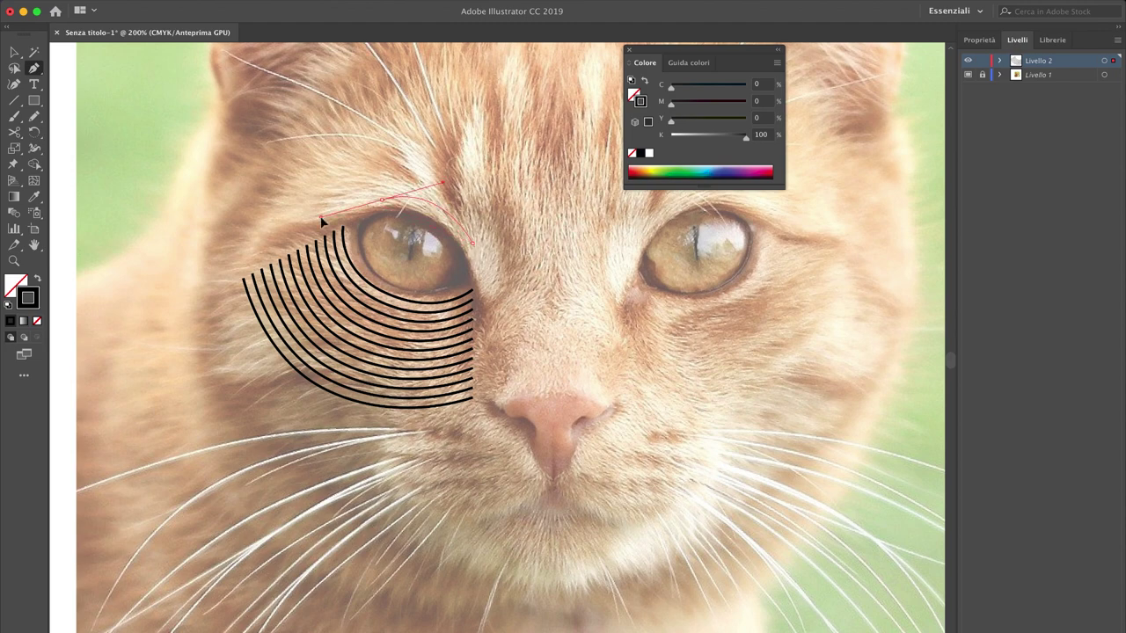
Step: Reset the toolbar to the full advanced tool layout
click(24, 375)
click(220, 35)
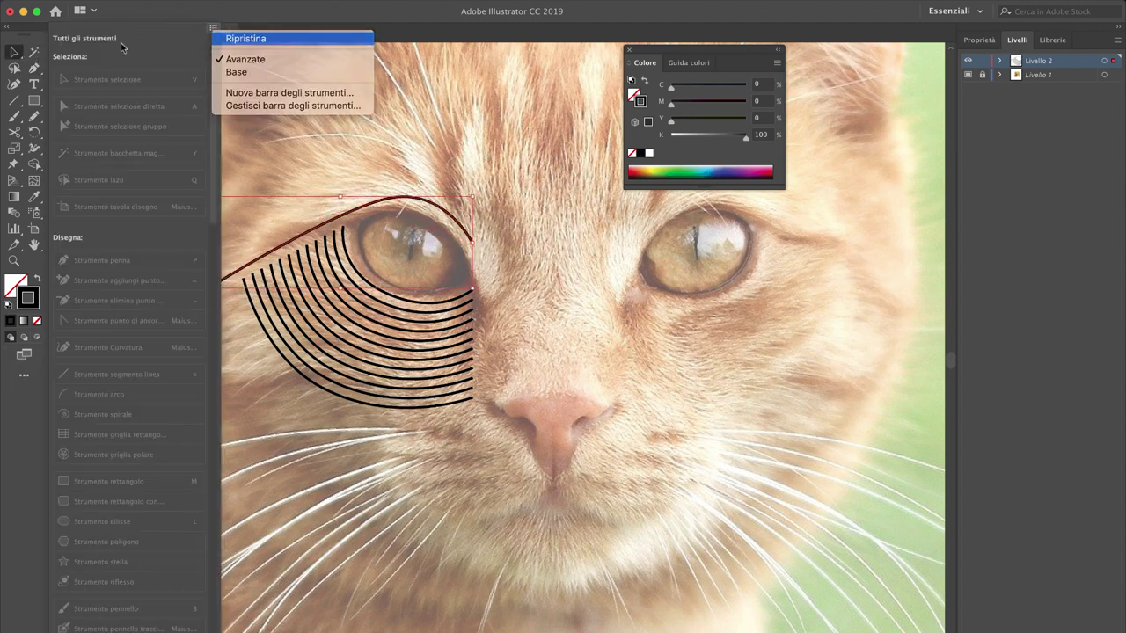
click(233, 61)
click(33, 52)
Step: Shape the brow curve and forehead arc, then blend them using Blend Options
click(382, 200)
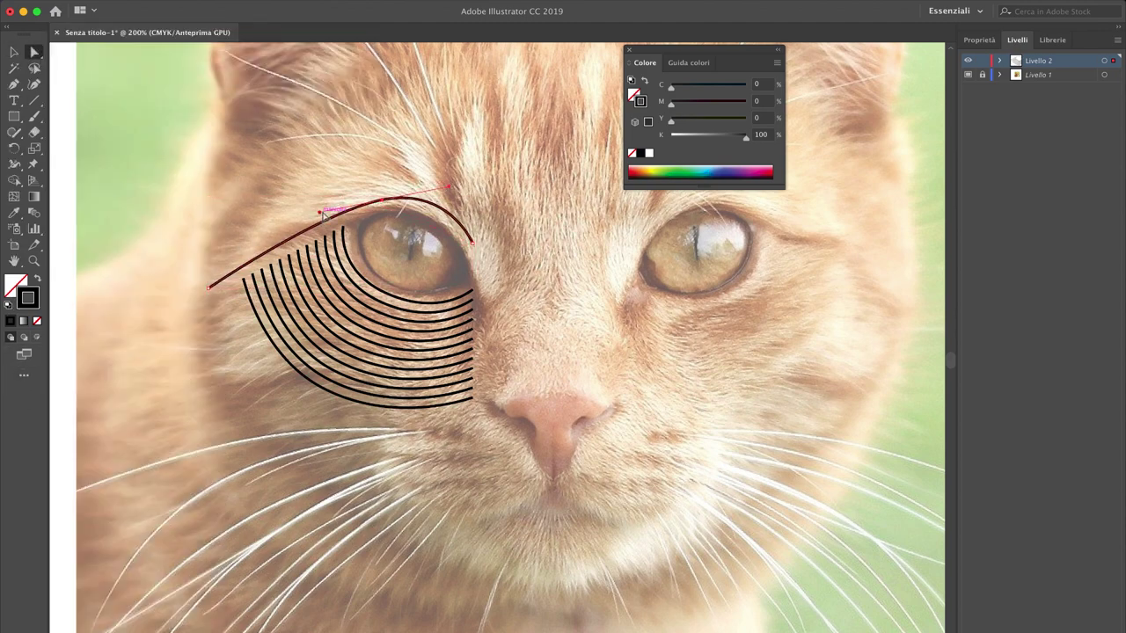
key(v)
click(254, 188)
scroll(259, 202, up, 3)
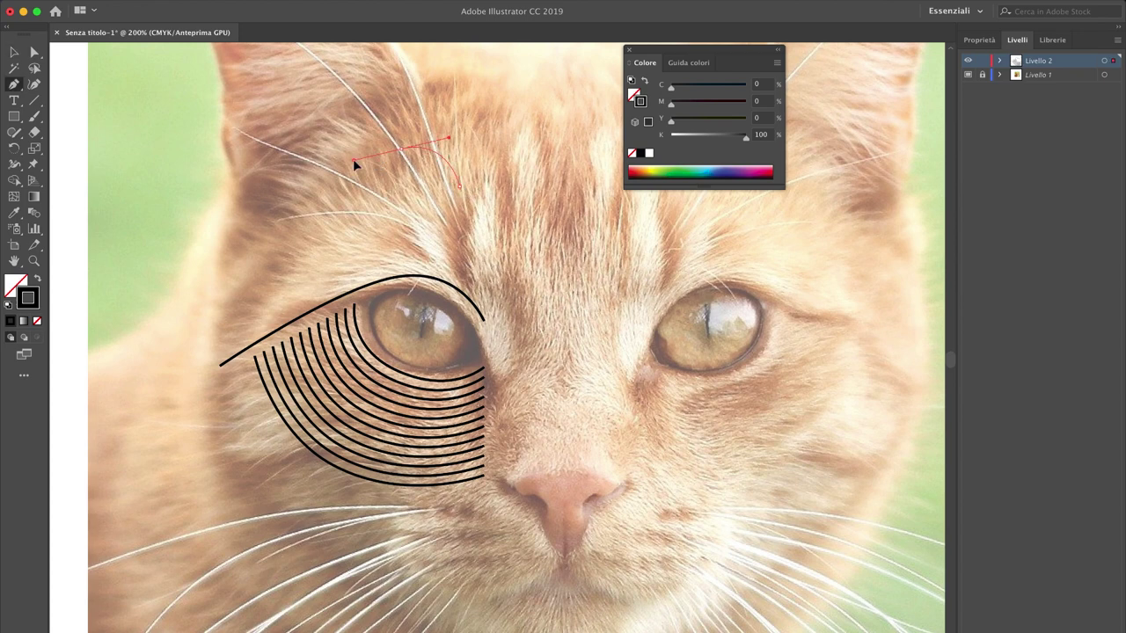
click(407, 145)
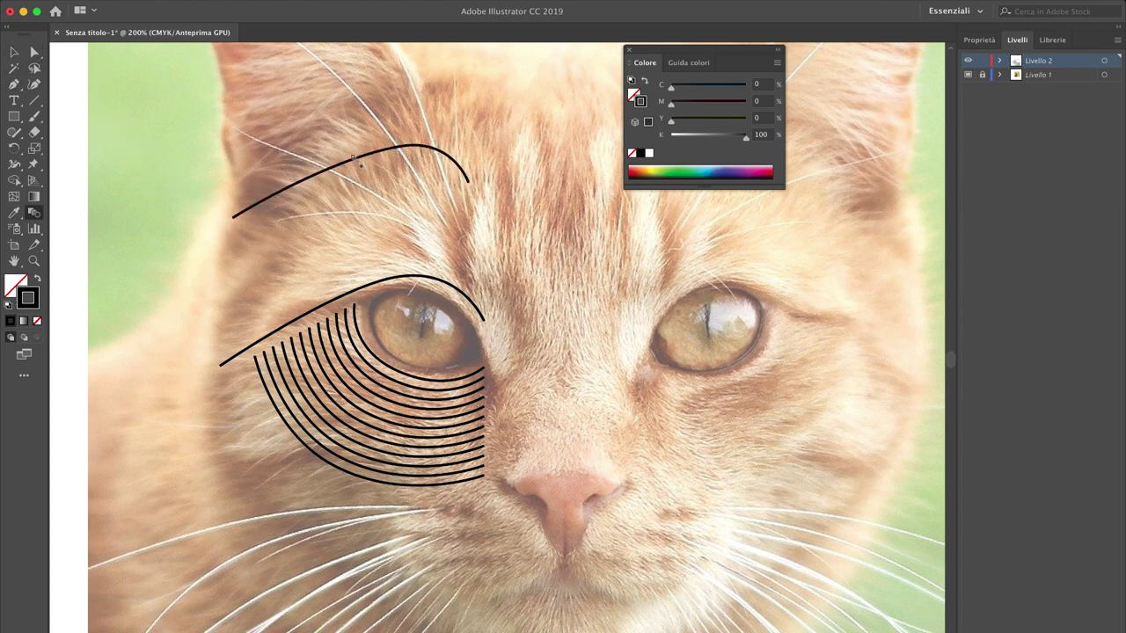
click(353, 160)
double_click(34, 213)
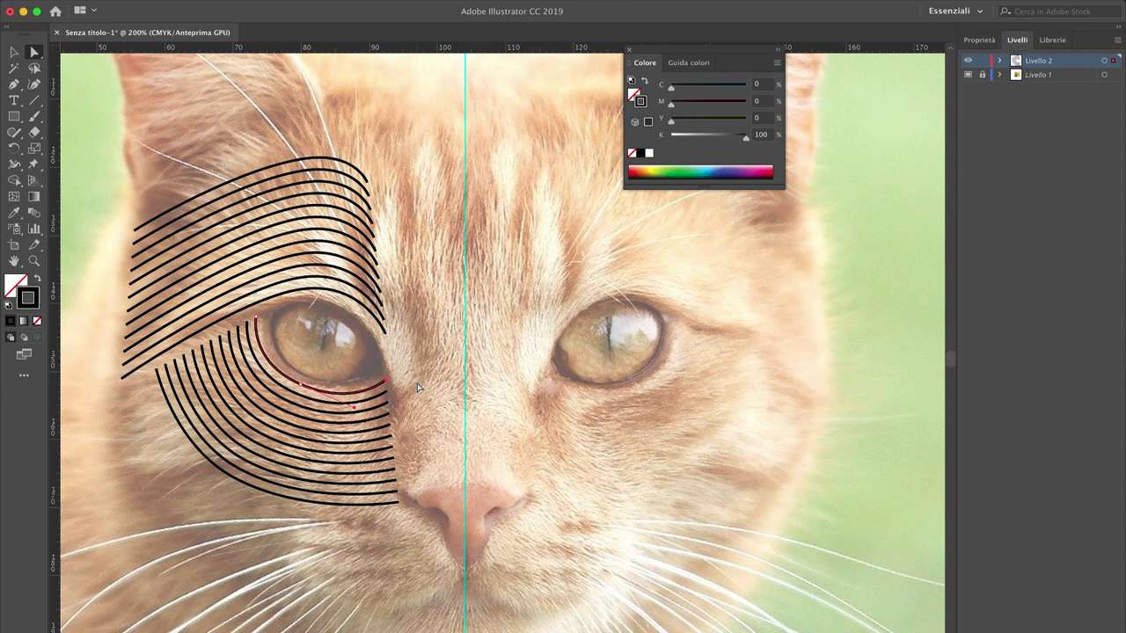
Step: Centre the nose line, bend it into an arch, copy it between the eyes, and blend the arches
click(418, 387)
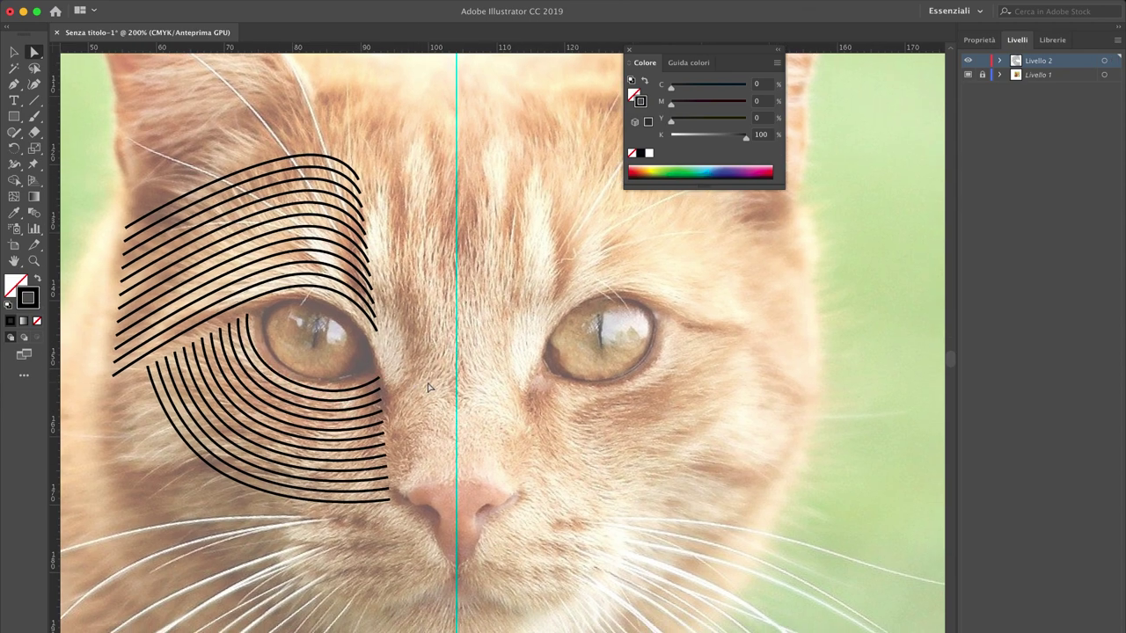
key(v)
click(475, 150)
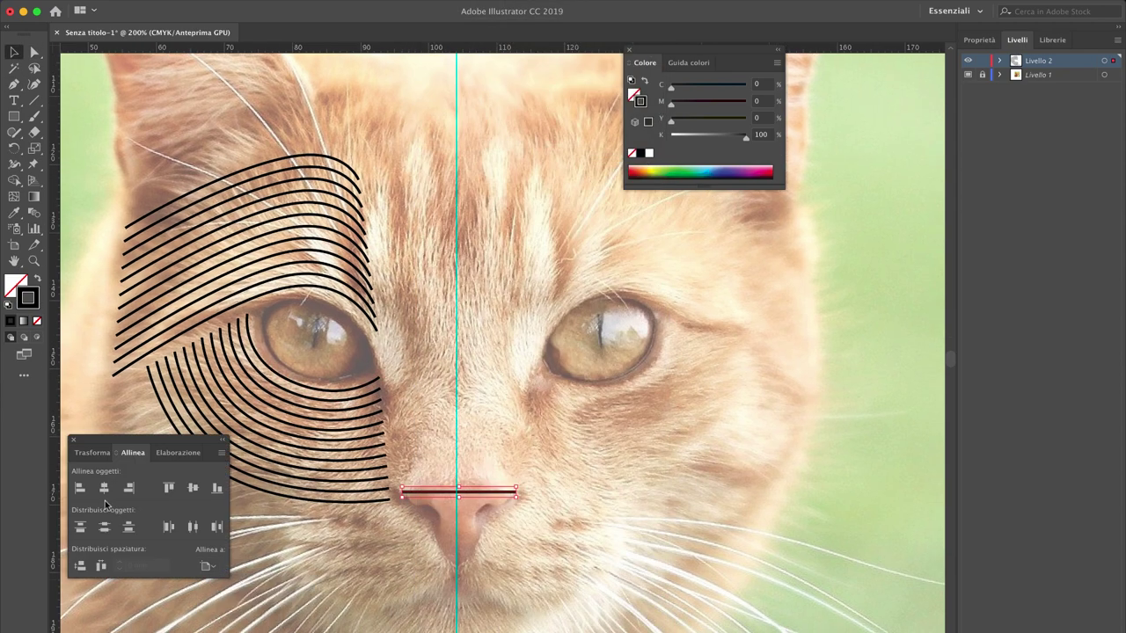
key(super+plus)
key(super+plus)
key(p)
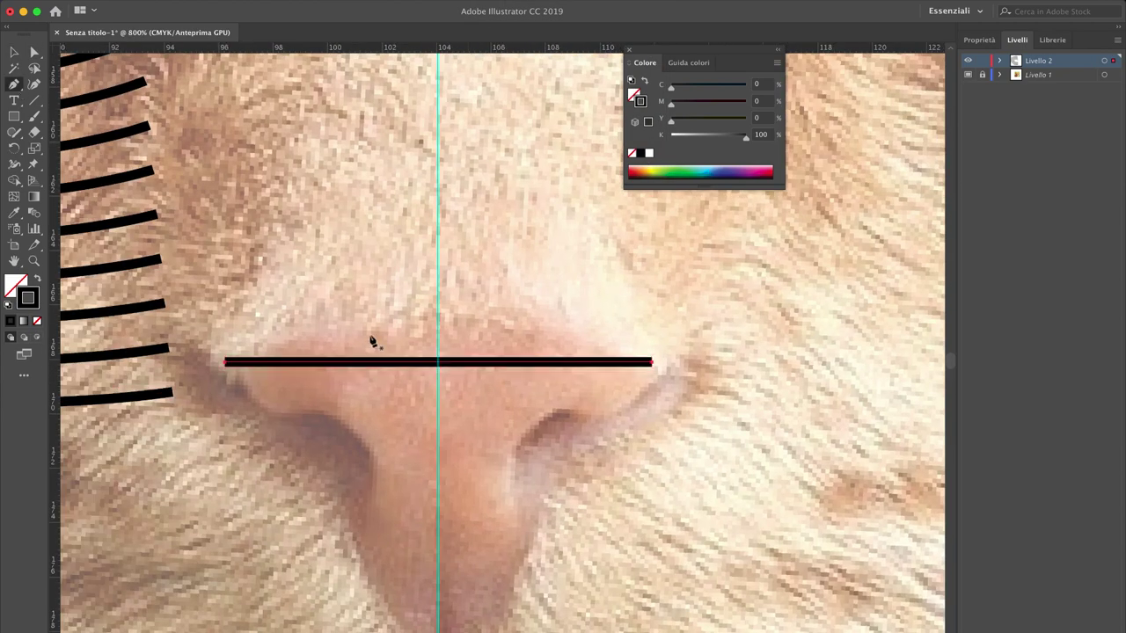
mouse_move(374, 361)
mouse_down()
mouse_move(374, 325)
mouse_move(440, 302)
mouse_up()
key(v)
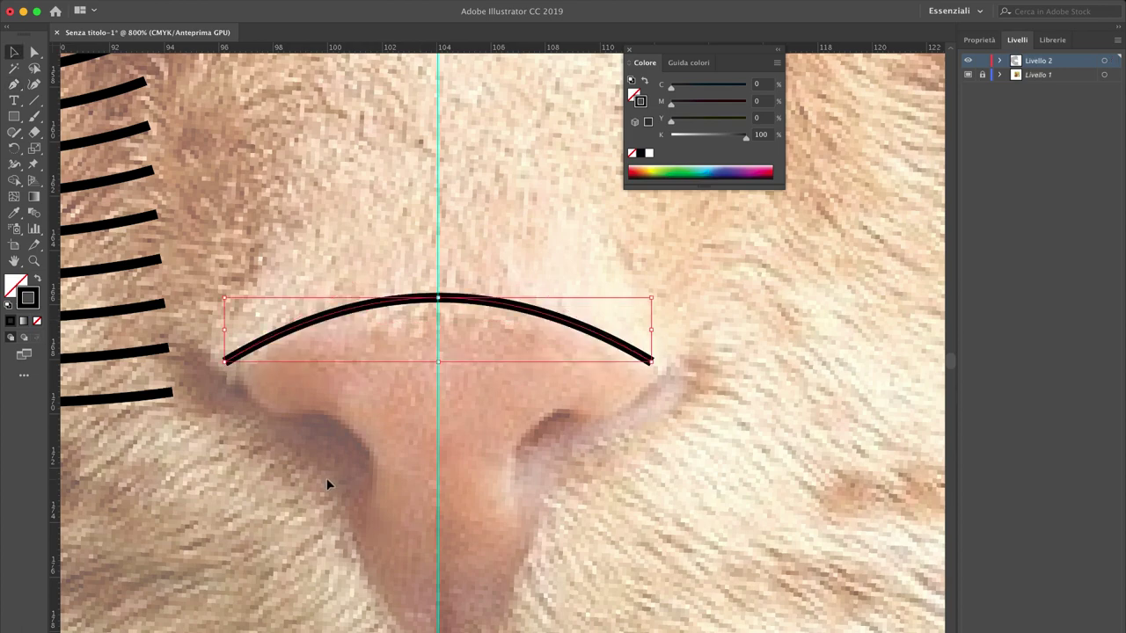
key(super+minus)
key(super+minus)
scroll(313, 401, up, 3)
mouse_move(413, 262)
mouse_down()
mouse_move(560, 257)
mouse_move(497, 253)
mouse_up()
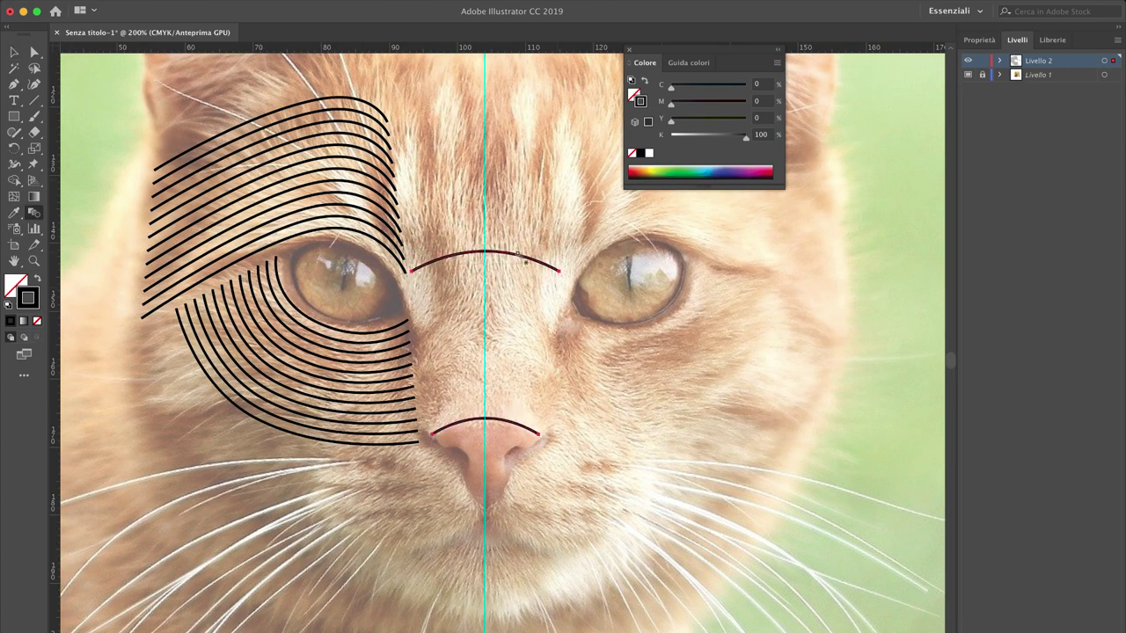
key(super+alt+b)
Step: Copy the forehead arc lower and blend the two forehead arcs into many lines
key(super+plus)
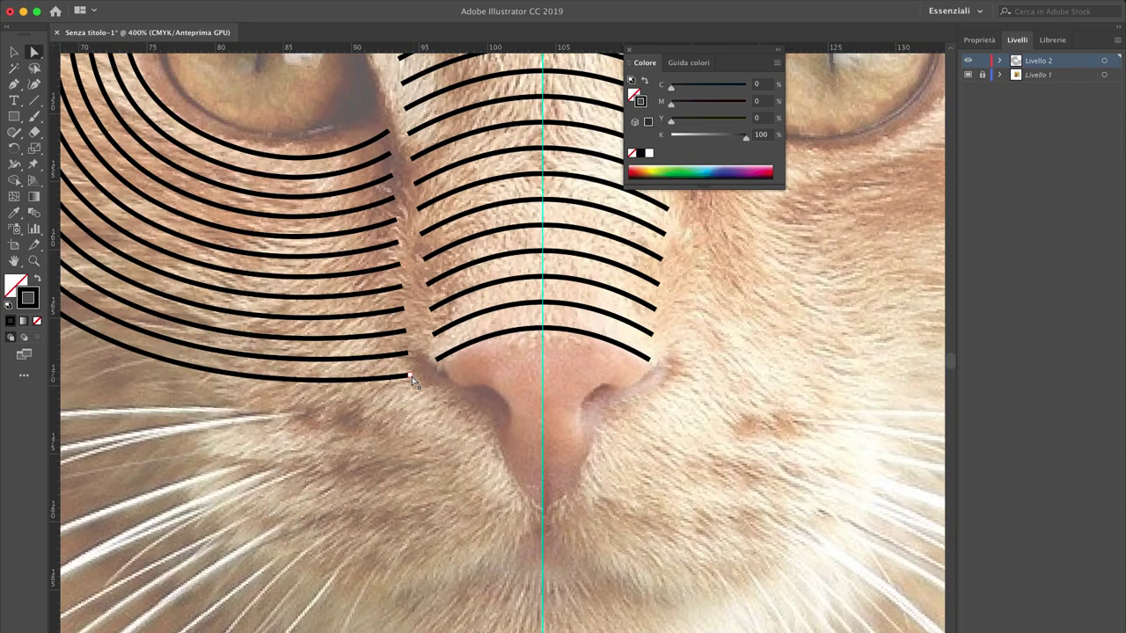
click(411, 373)
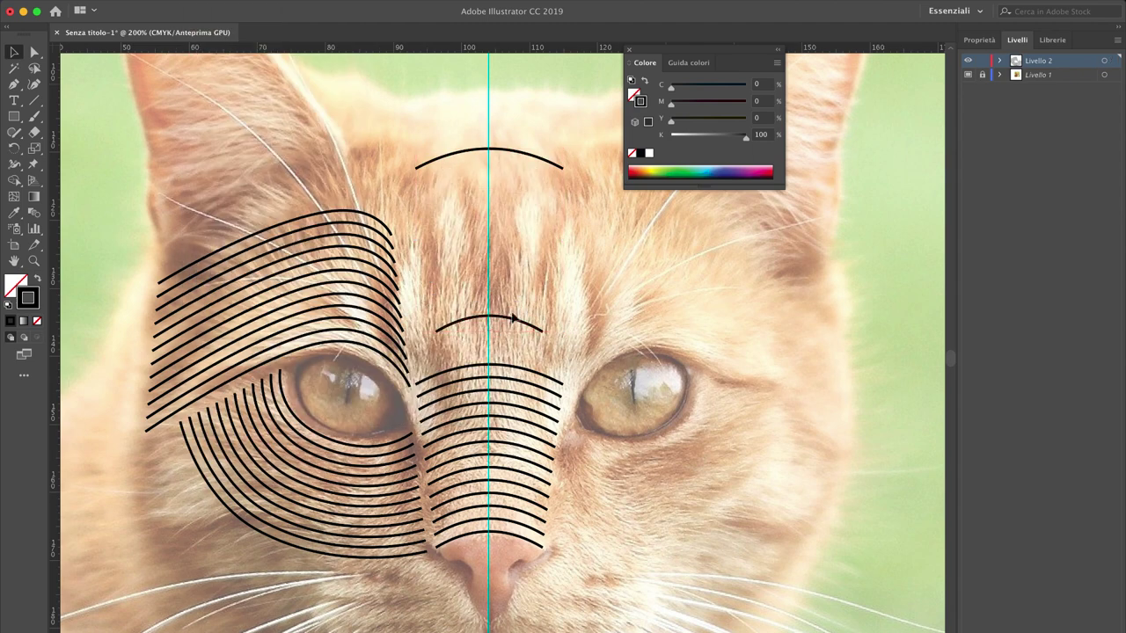
drag(506, 201, 571, 359)
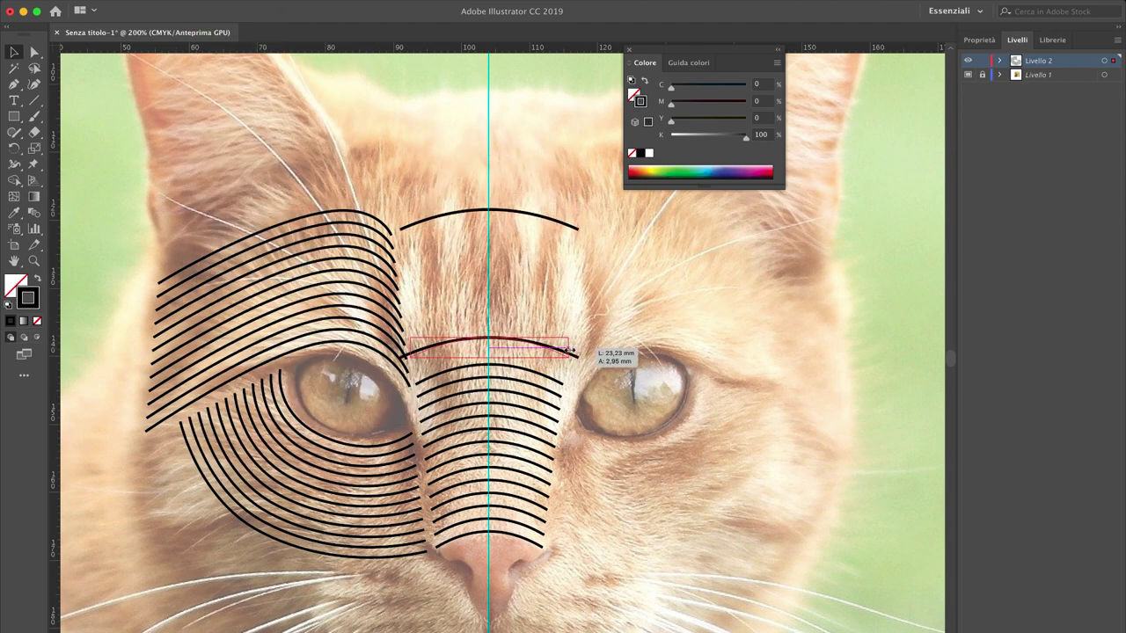
shift+click(520, 213)
key(ctrl+alt+b)
scroll(490, 378, up, 2)
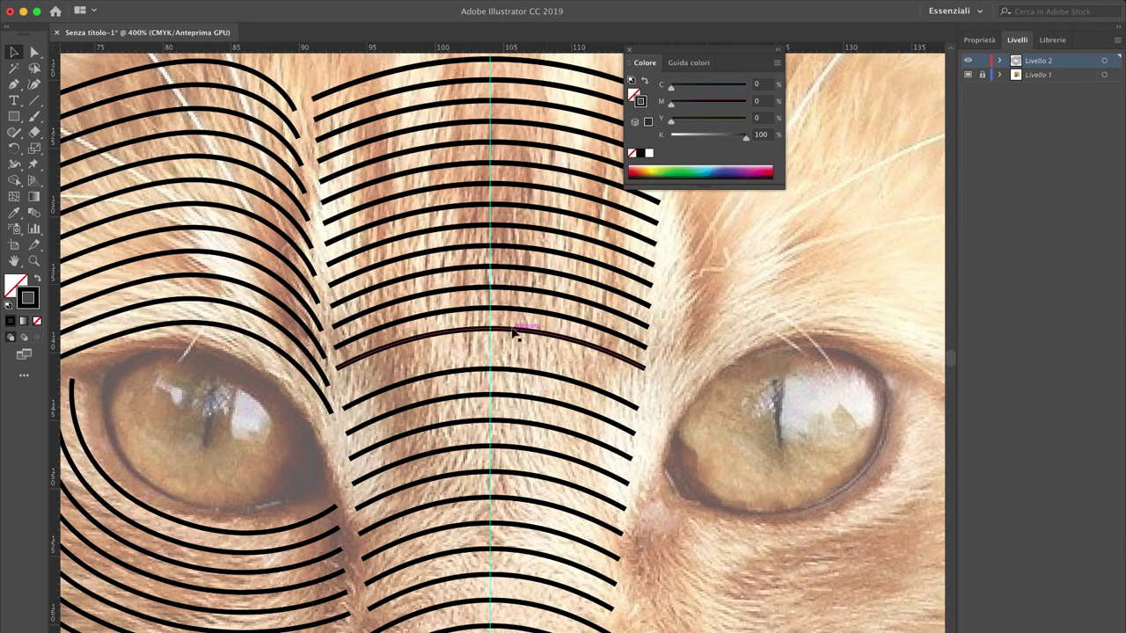
key(ctrl+shift+a)
scroll(676, 373, down, 2)
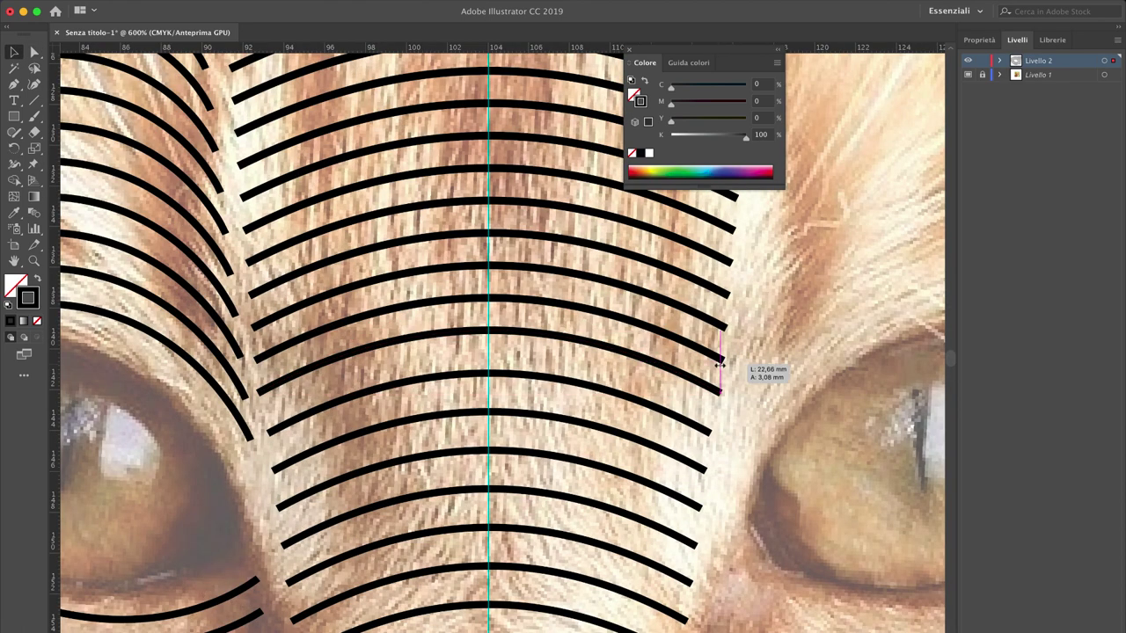
scroll(613, 347, down, 3)
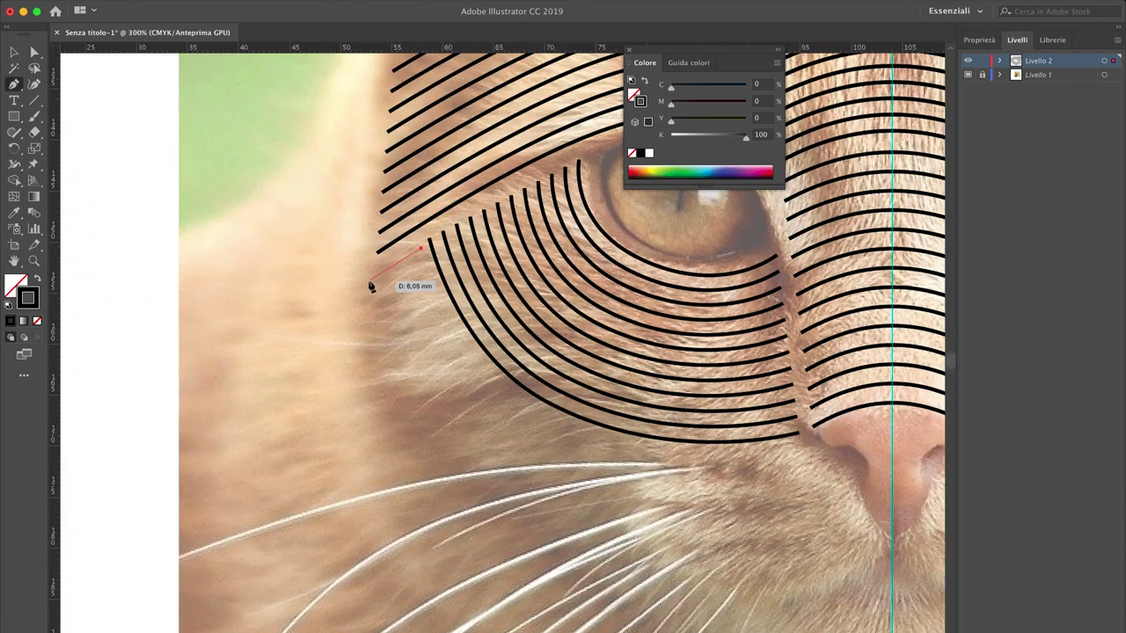
Step: Blend the new cheek arc with the upper-left line
key(v)
scroll(299, 271, down, 2)
scroll(294, 271, right, 1)
click(441, 417)
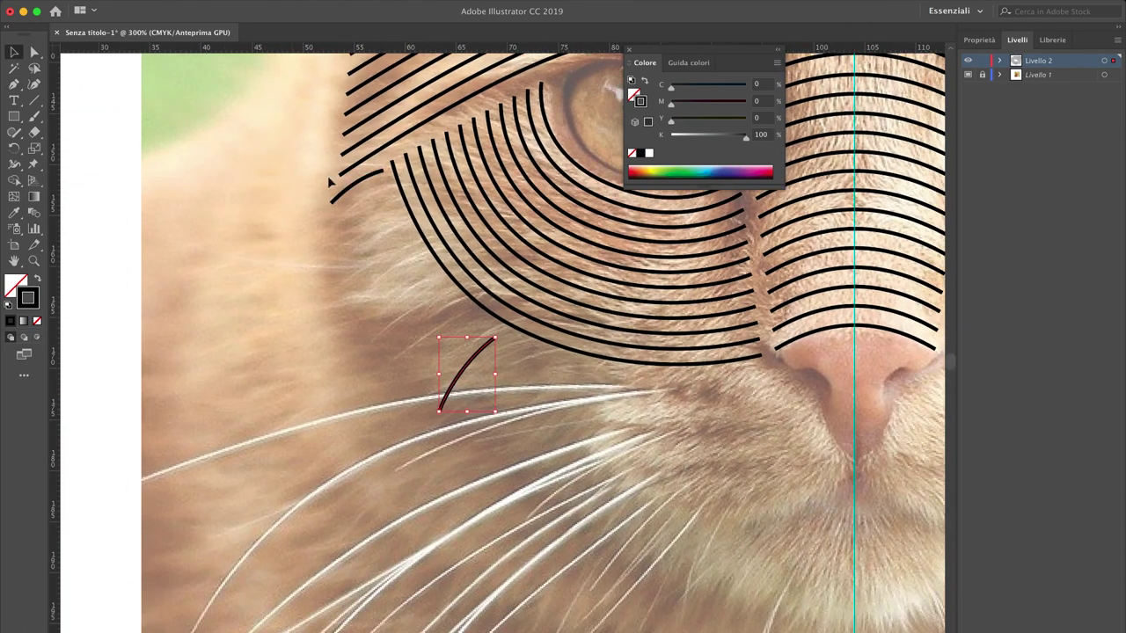
key(ctrl+alt+b)
scroll(200, 230, right, 5)
double_click(33, 147)
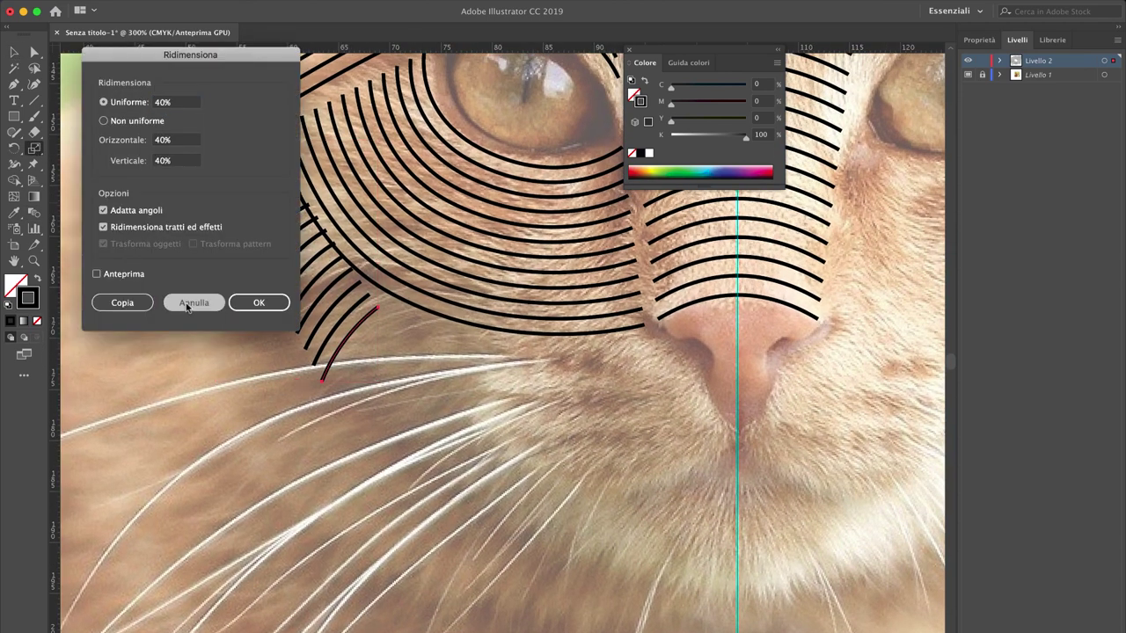
click(191, 299)
double_click(33, 213)
Step: Warp the cheek blend with an Arc envelope at -4% and fit its anchors around the eye
click(221, 146)
click(392, 327)
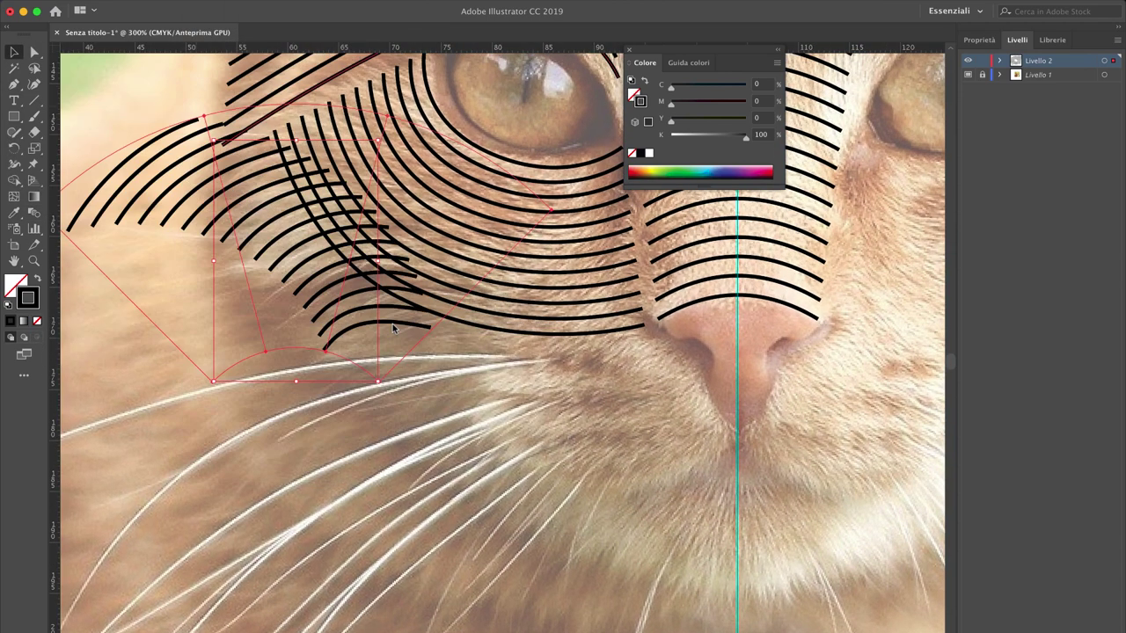
drag(798, 218, 763, 220)
click(854, 315)
key(a)
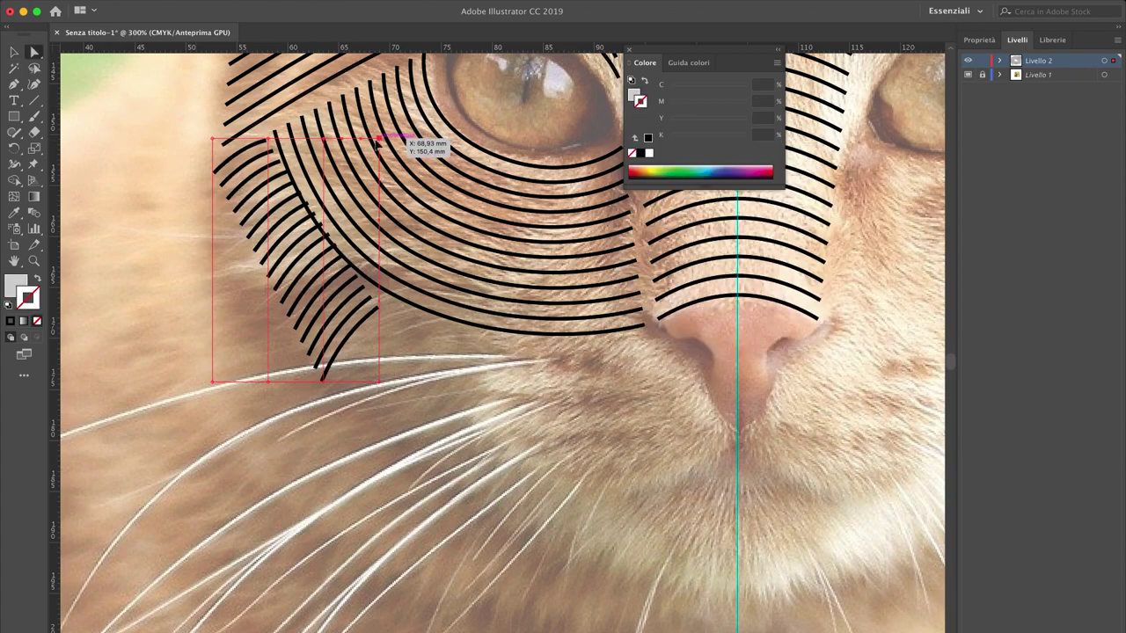
drag(323, 381, 332, 369)
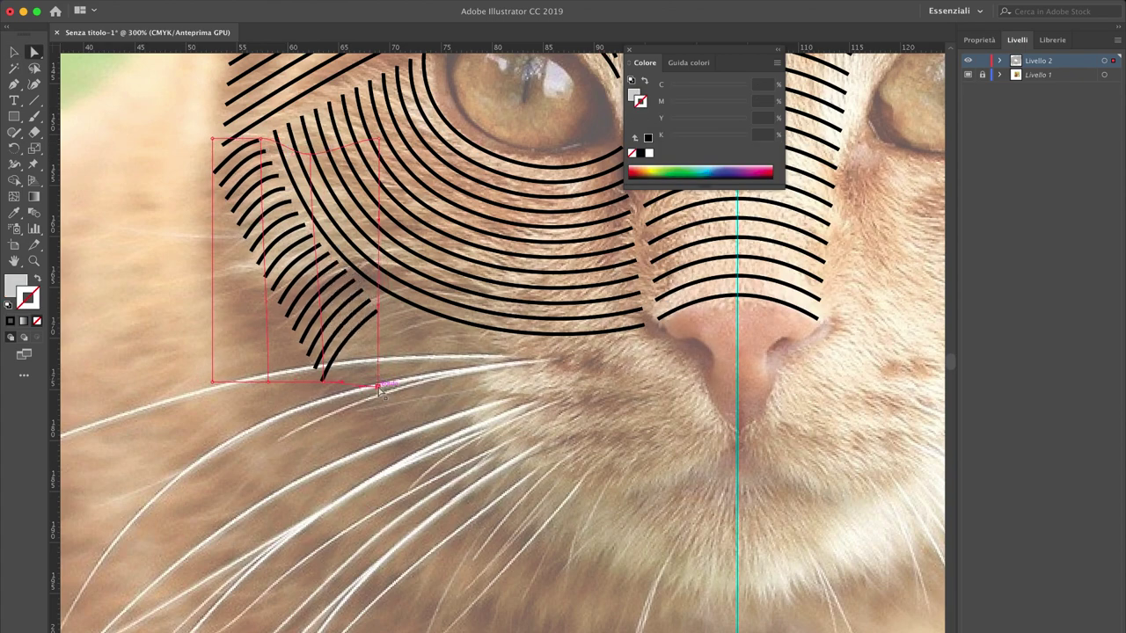
drag(378, 141, 366, 153)
drag(332, 370, 334, 374)
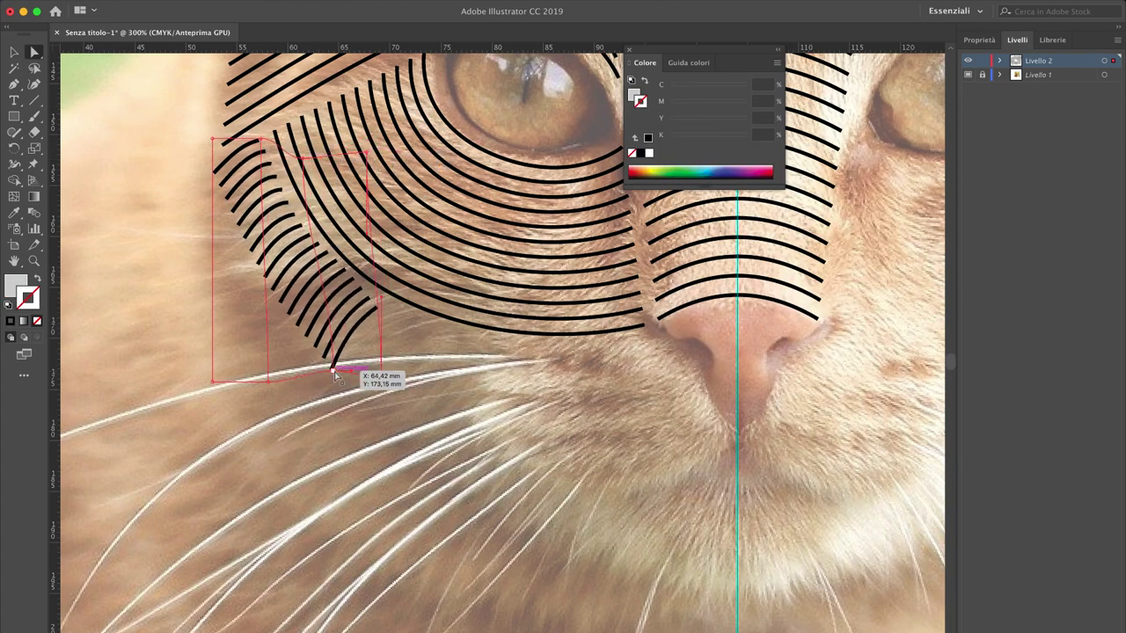
scroll(419, 381, down, 2)
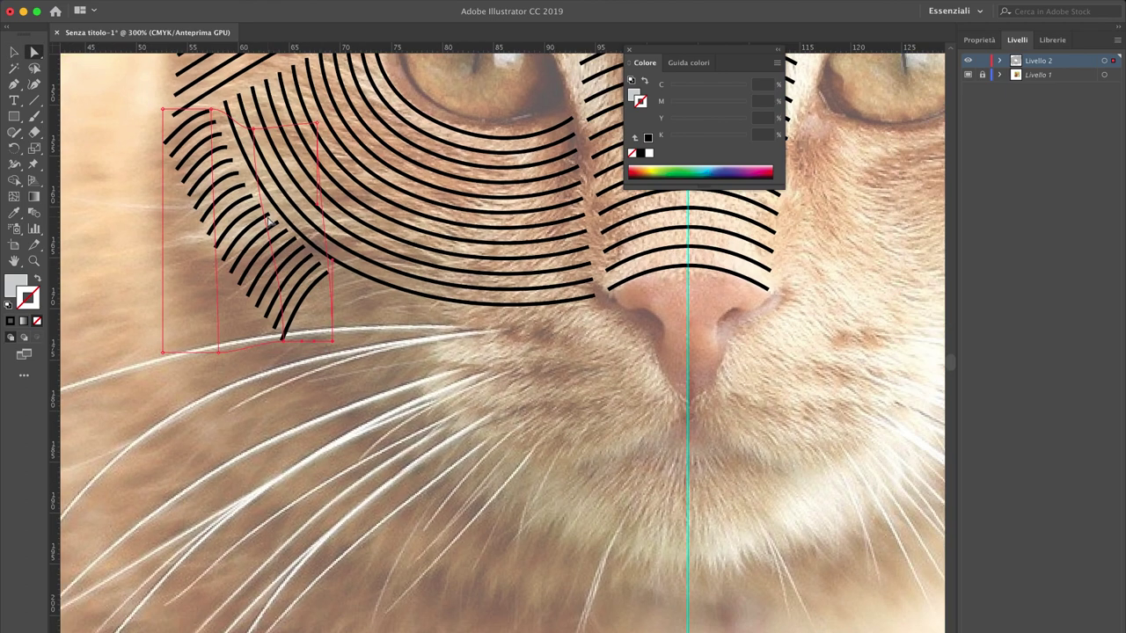
drag(332, 339, 317, 328)
drag(316, 125, 321, 132)
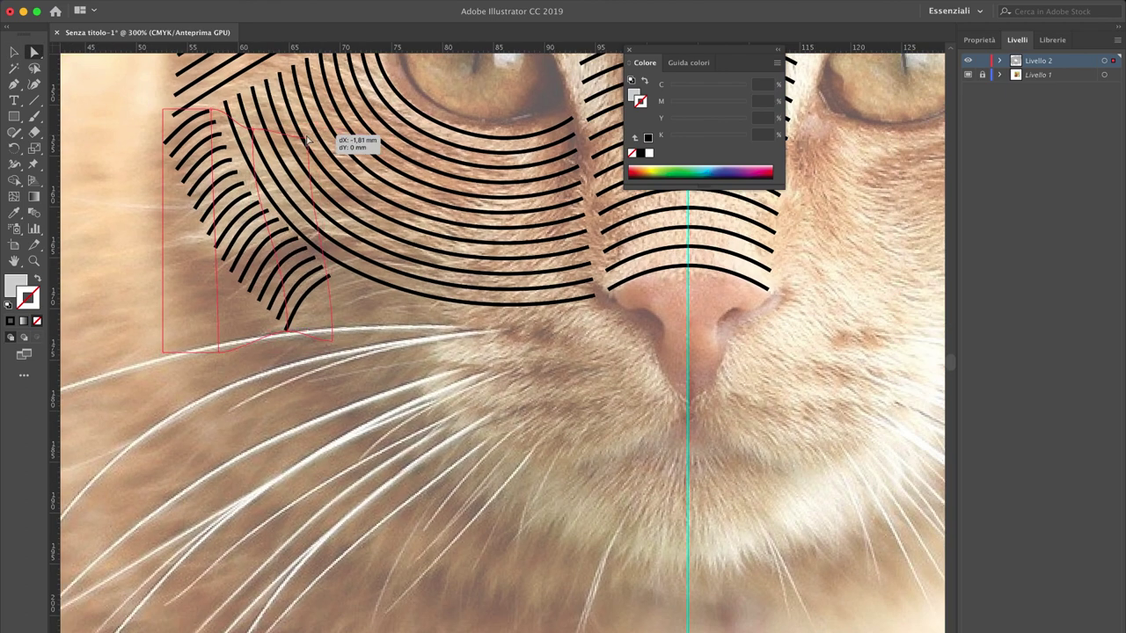
key(super+shift+a)
Step: Draw a new curve below the cheek and blend it with the first curve
click(14, 84)
scroll(339, 275, down, 1)
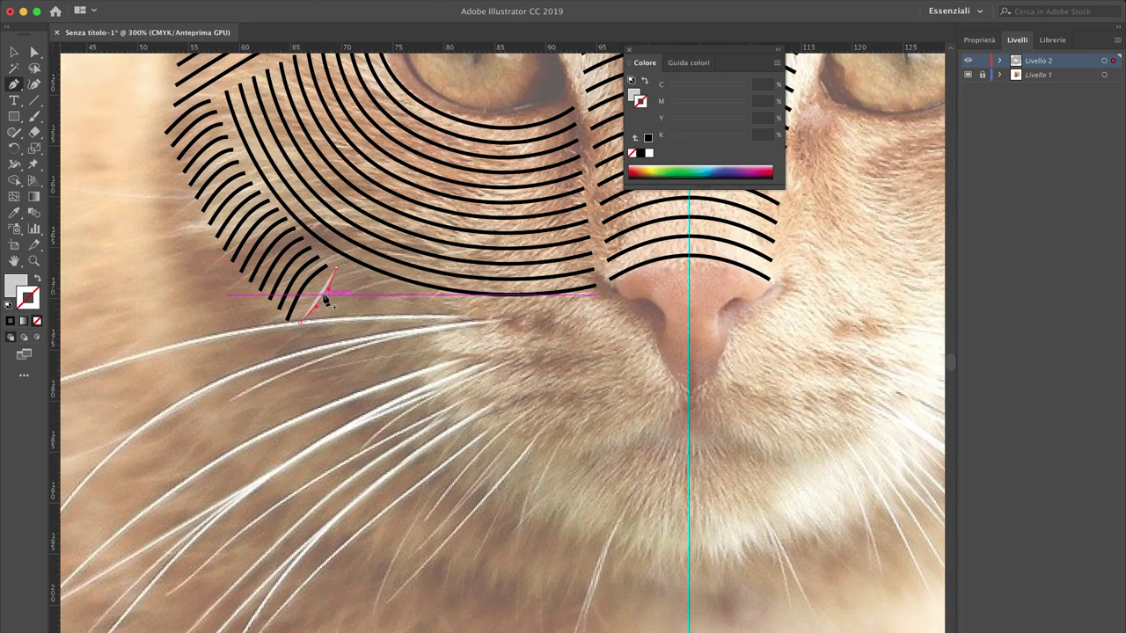
scroll(265, 355, right, 2)
super+click(278, 301)
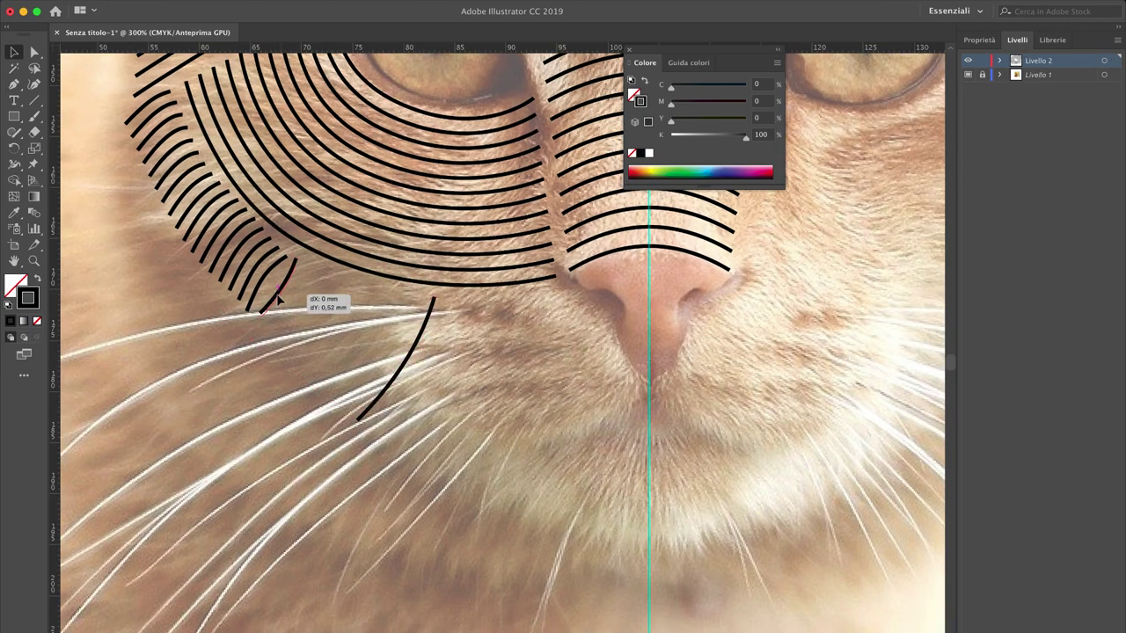
key(w)
click(393, 372)
click(290, 299)
double_click(34, 212)
click(221, 149)
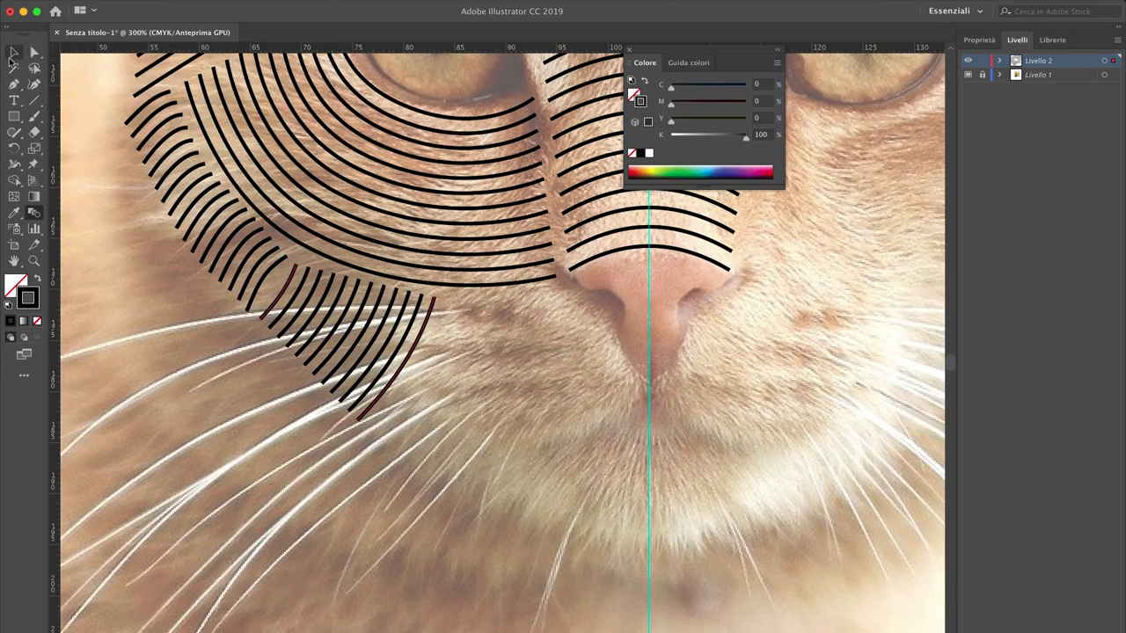
Step: Enter the envelope to inspect its contents, then check the whole cat face
key(super+plus)
key(super+plus)
double_click(315, 225)
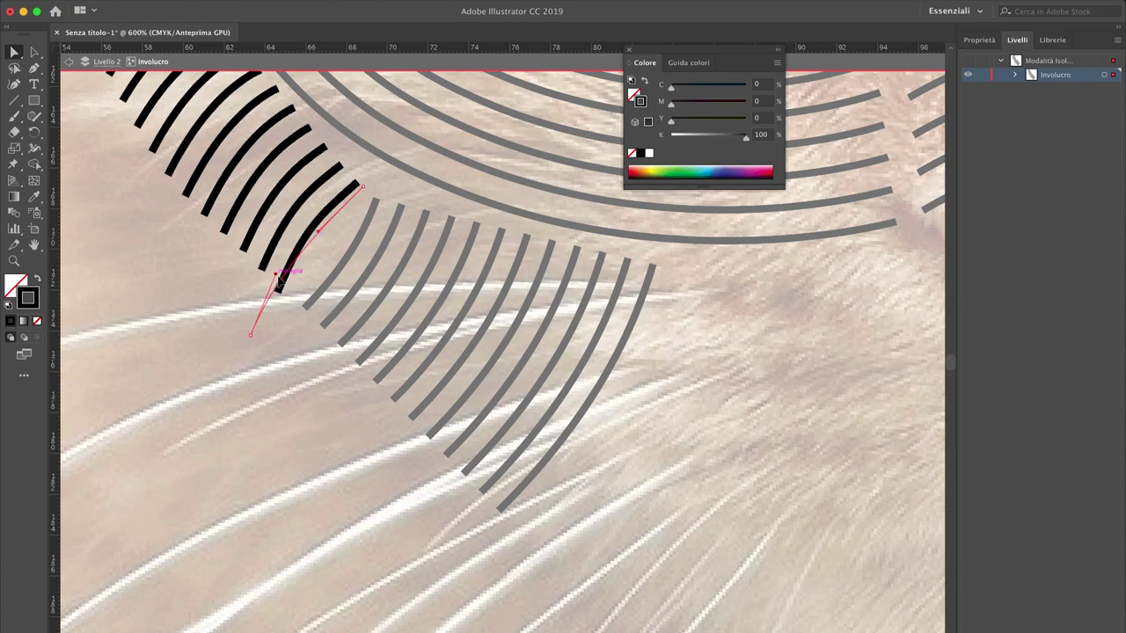
key(Escape)
scroll(248, 202, up, 5)
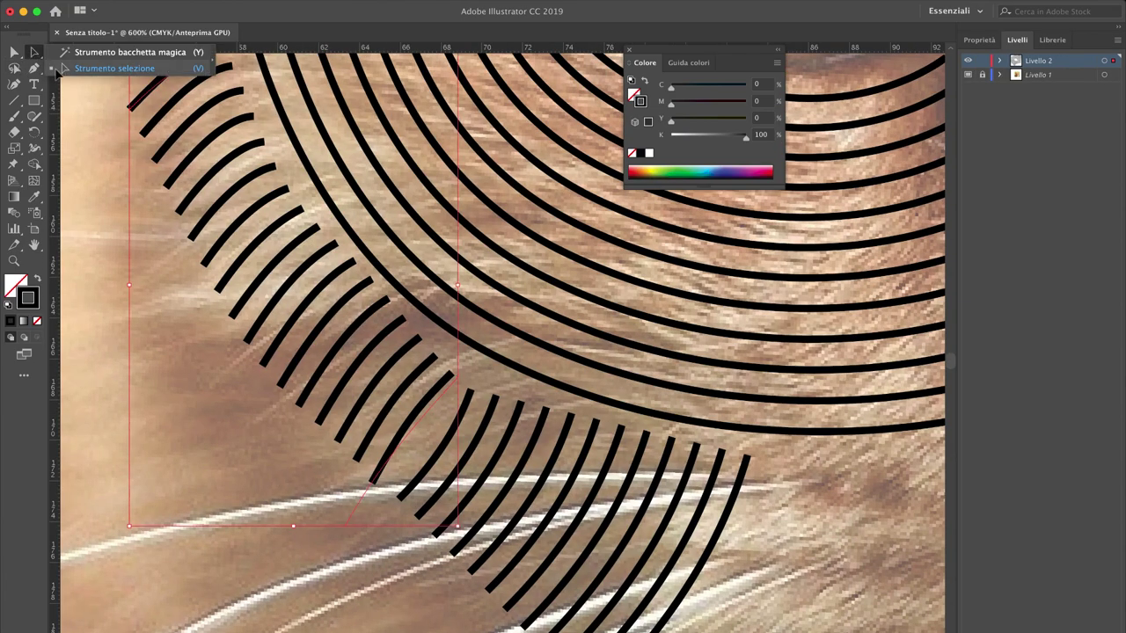
click(12, 83)
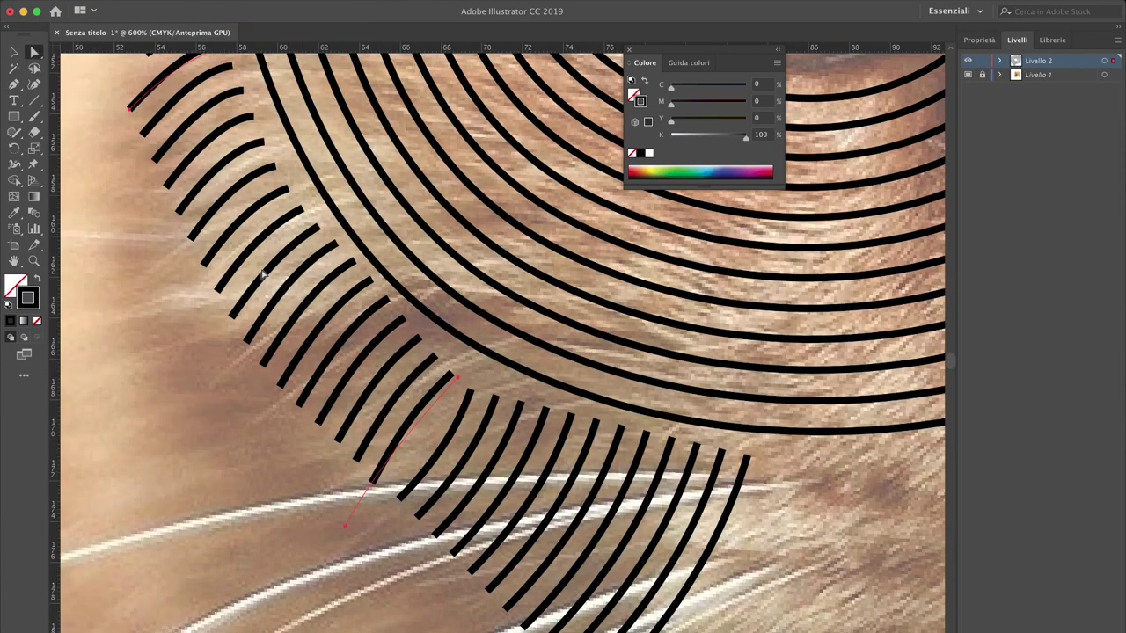
key(super+minus)
key(super+minus)
key(super+minus)
key(super+plus)
key(p)
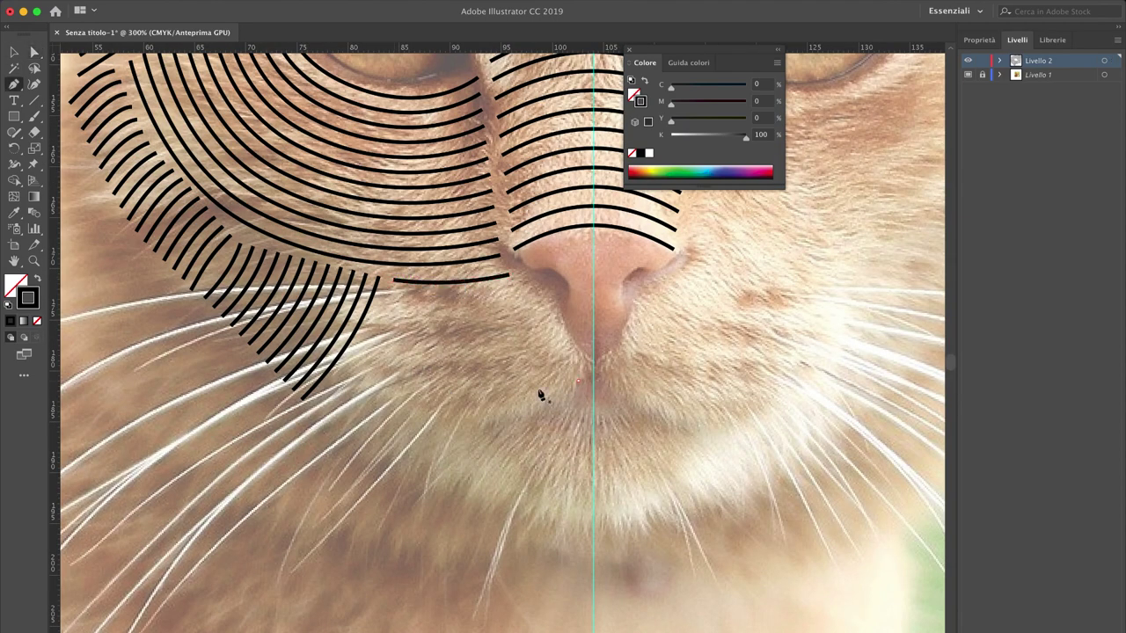
Step: Draw a downward curve beside the nose and blend it with the nose-side path
click(348, 377)
drag(469, 379, 469, 419)
key(alt+super+b)
key(p)
key(super+minus)
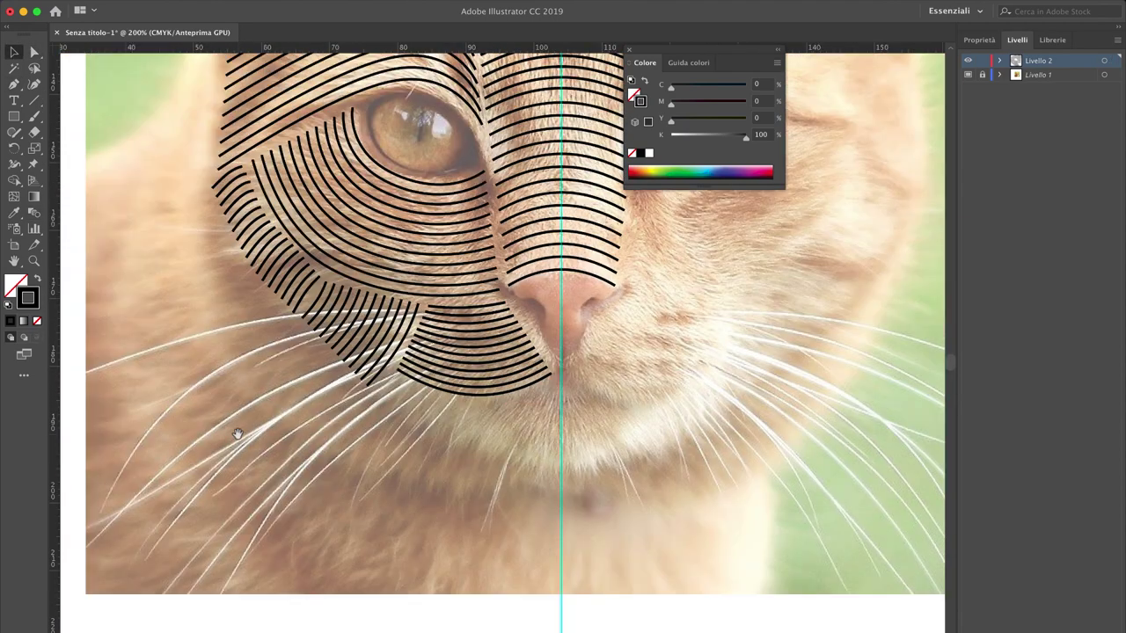
key(super+plus)
Step: Draw a short segment toward the chin, blend it with the right path, and wrap it in an envelope
click(281, 387)
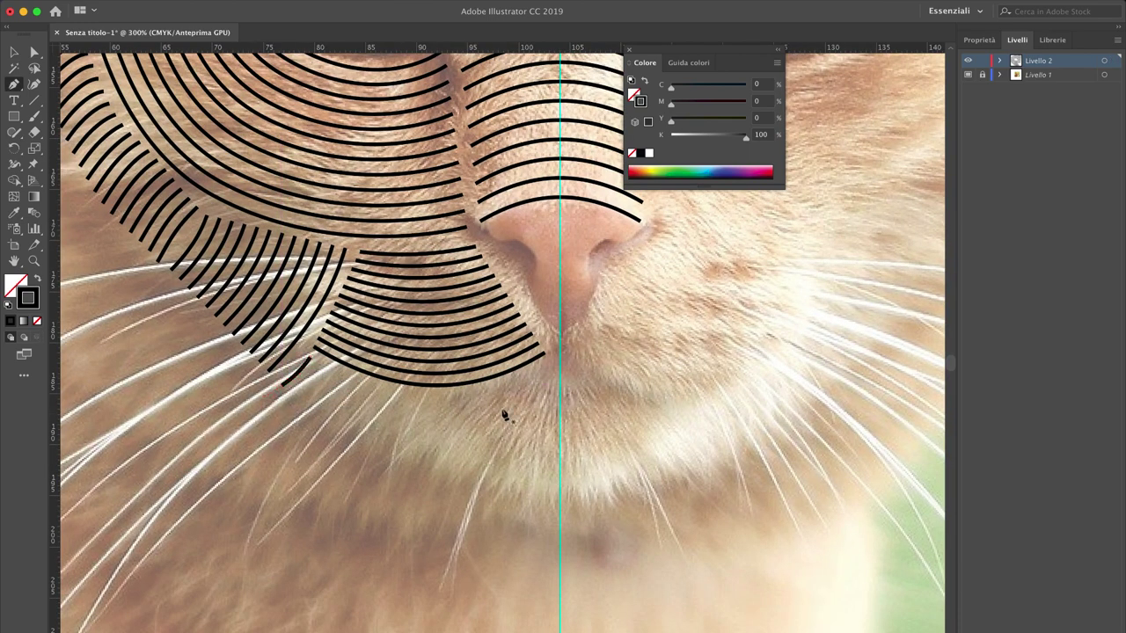
click(14, 52)
key(alt+super+b)
double_click(35, 212)
click(226, 150)
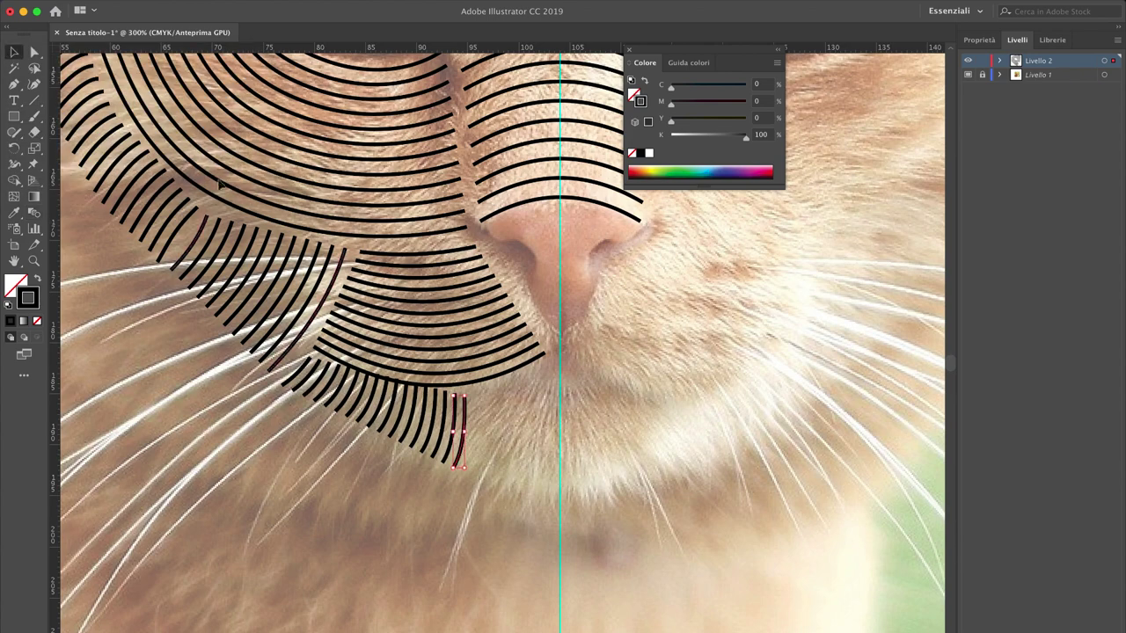
click(414, 340)
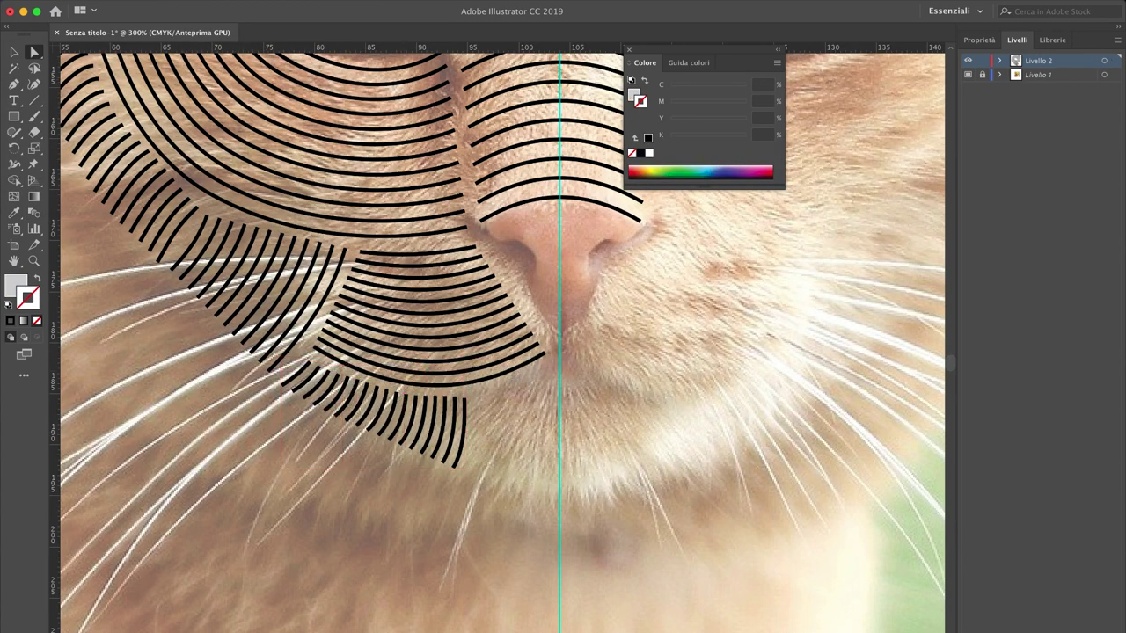
key(super+minus)
key(super+minus)
key(p)
key(super+plus)
key(super+plus)
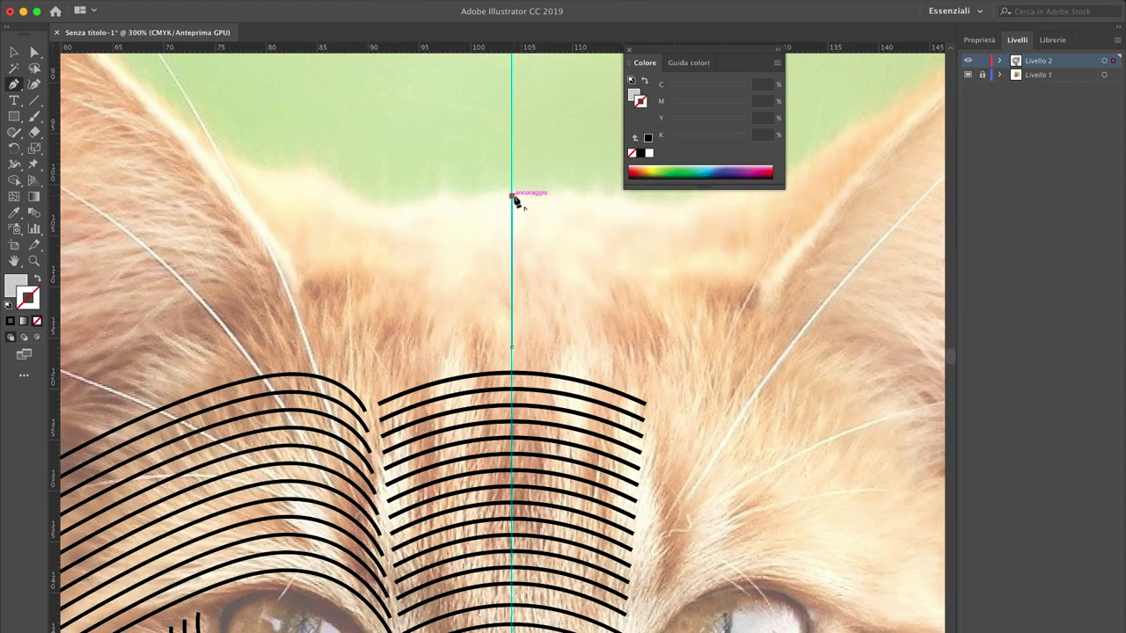
Step: Draw a vertical centre line and a forehead arc, and blend them into a fan of strokes
click(514, 195)
key(shift+x)
key(v)
click(425, 336)
drag(327, 320, 265, 334)
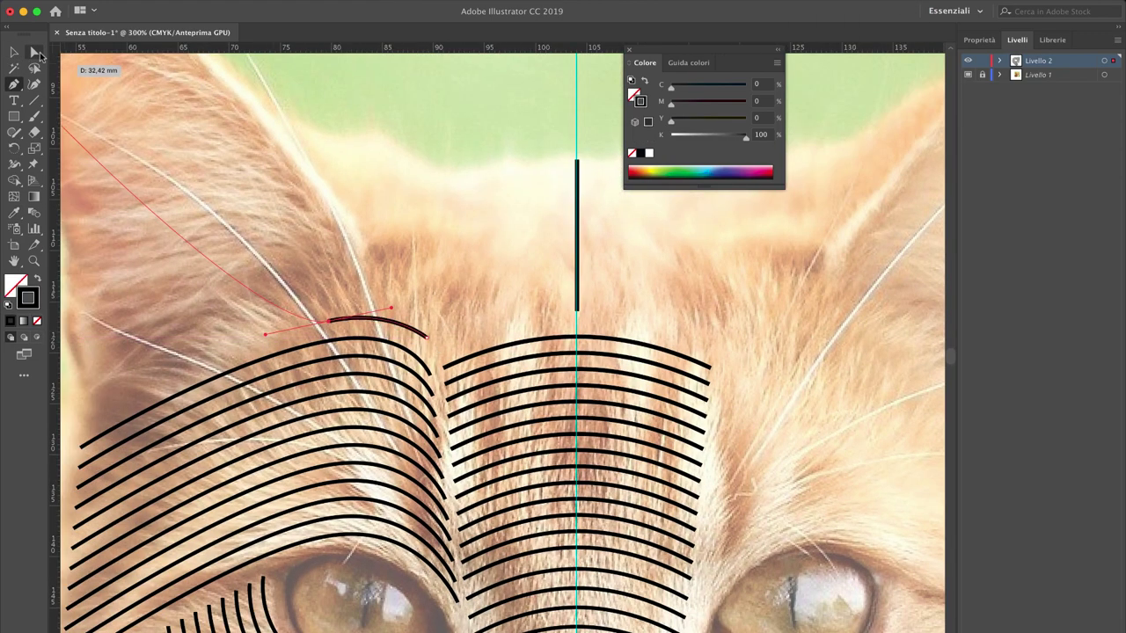
key(w)
click(576, 308)
click(425, 336)
key(super+plus)
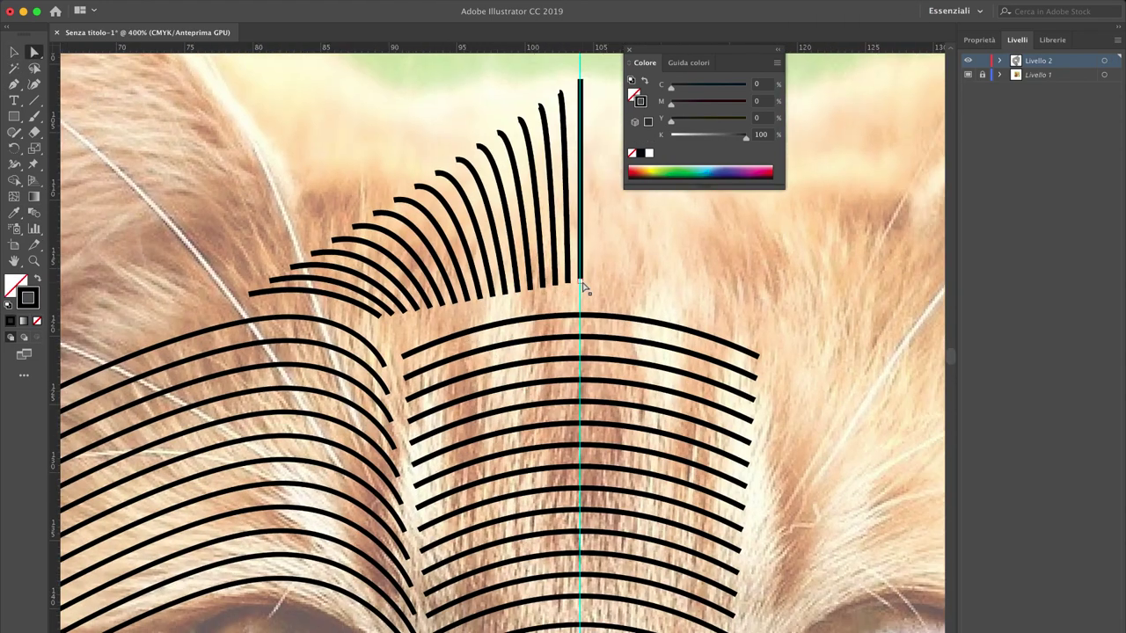
Step: Adjust the forehead fan and extend its spine path toward the ear
key(v)
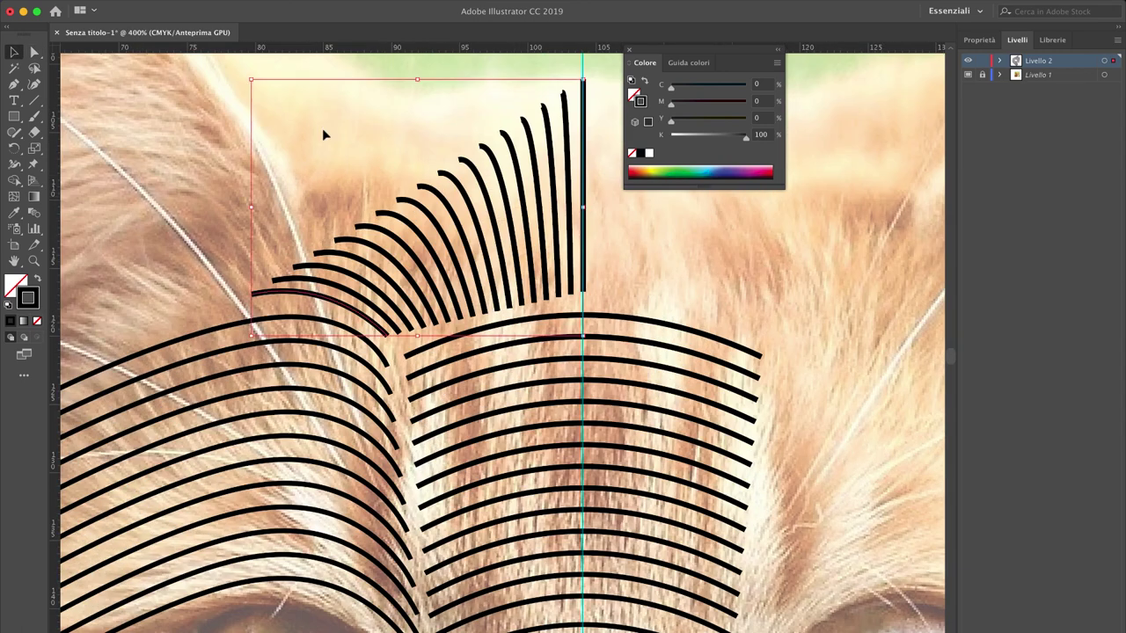
scroll(322, 134, right, 2)
click(301, 325)
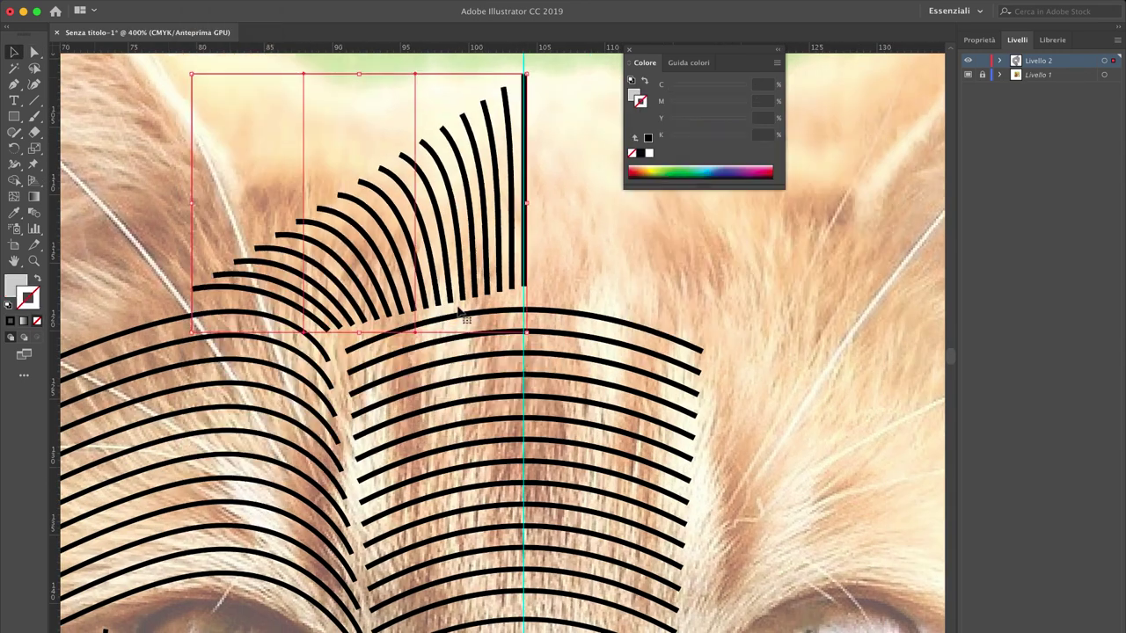
key(a)
click(417, 327)
key(super+minus)
key(p)
click(591, 241)
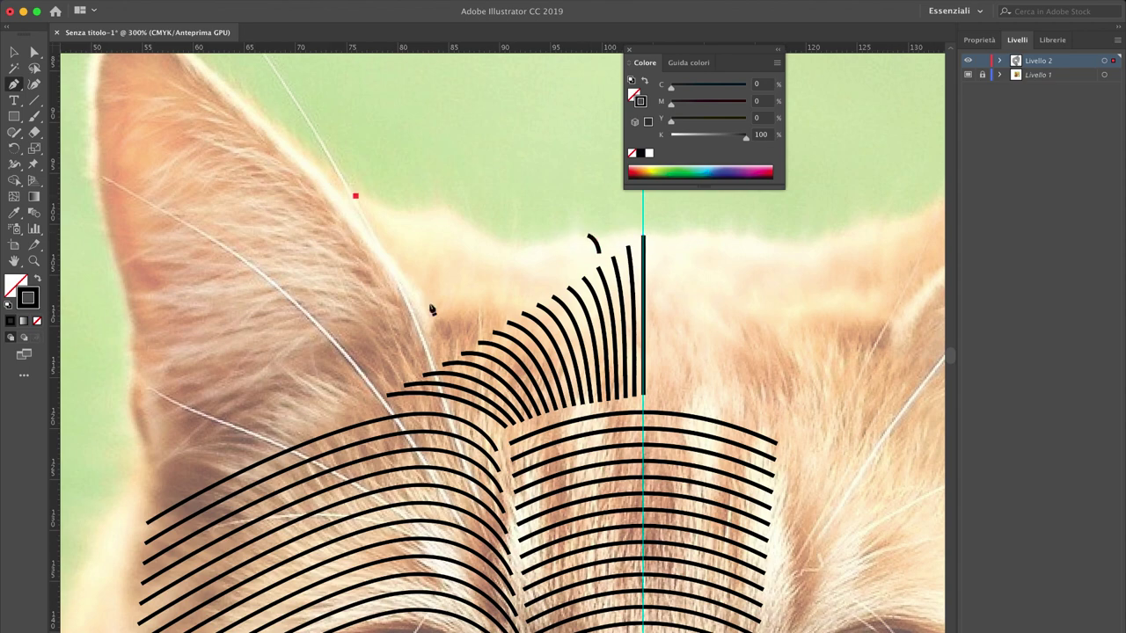
click(438, 341)
Step: Reshape the fan's end curve along the ear and convert its anchor to straighten the end stroke
key(a)
scroll(470, 230, up, 3)
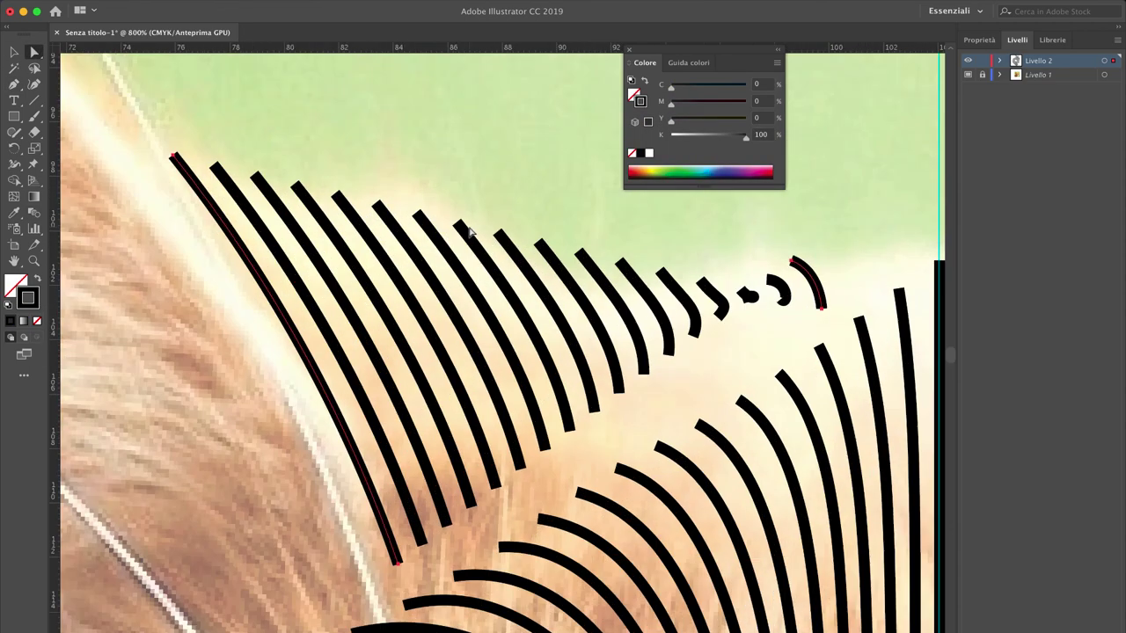
scroll(471, 232, right, 3)
scroll(471, 231, up, 1)
drag(675, 364, 641, 360)
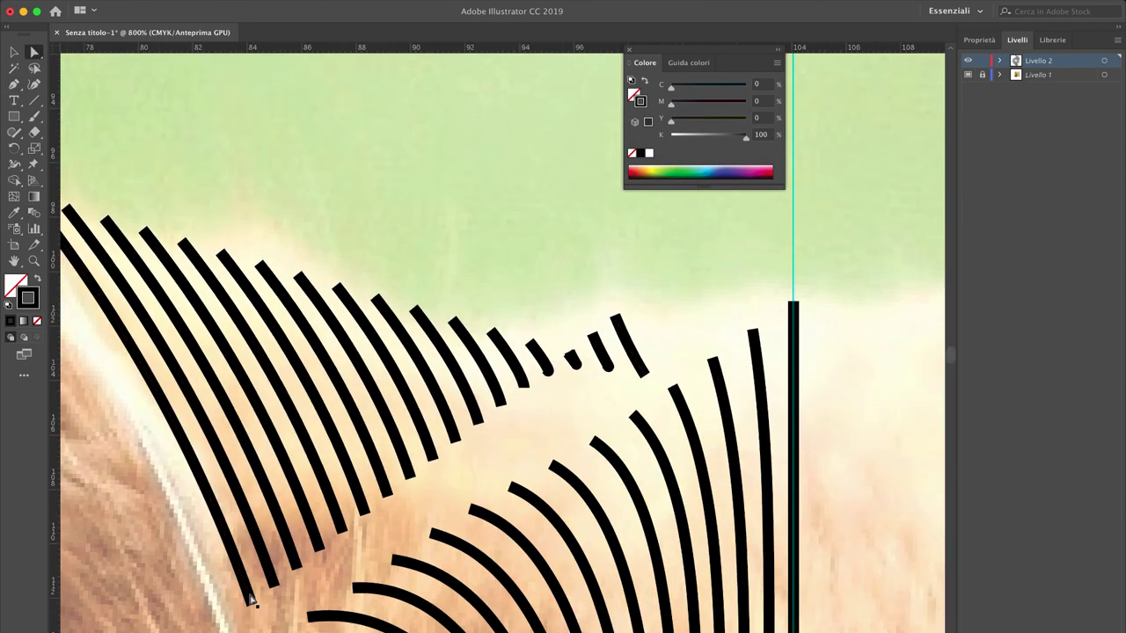
key(super+minus)
key(super+minus)
key(super+minus)
key(super+minus)
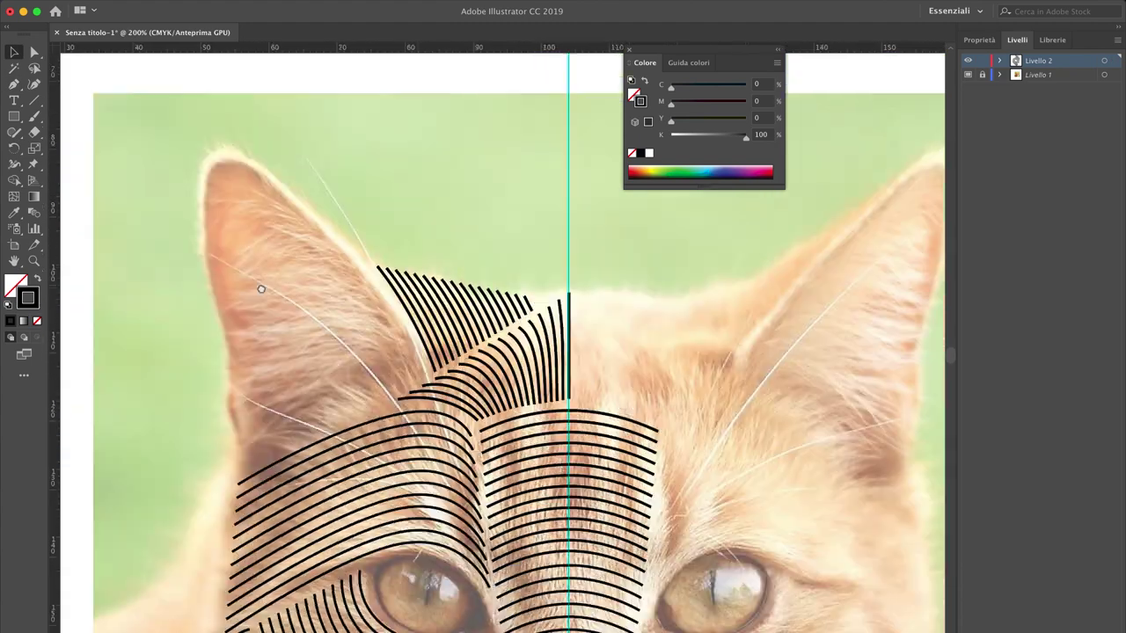
key(super+plus)
key(super+plus)
key(super+plus)
drag(403, 220, 415, 245)
key(super+plus)
key(super+plus)
key(super+plus)
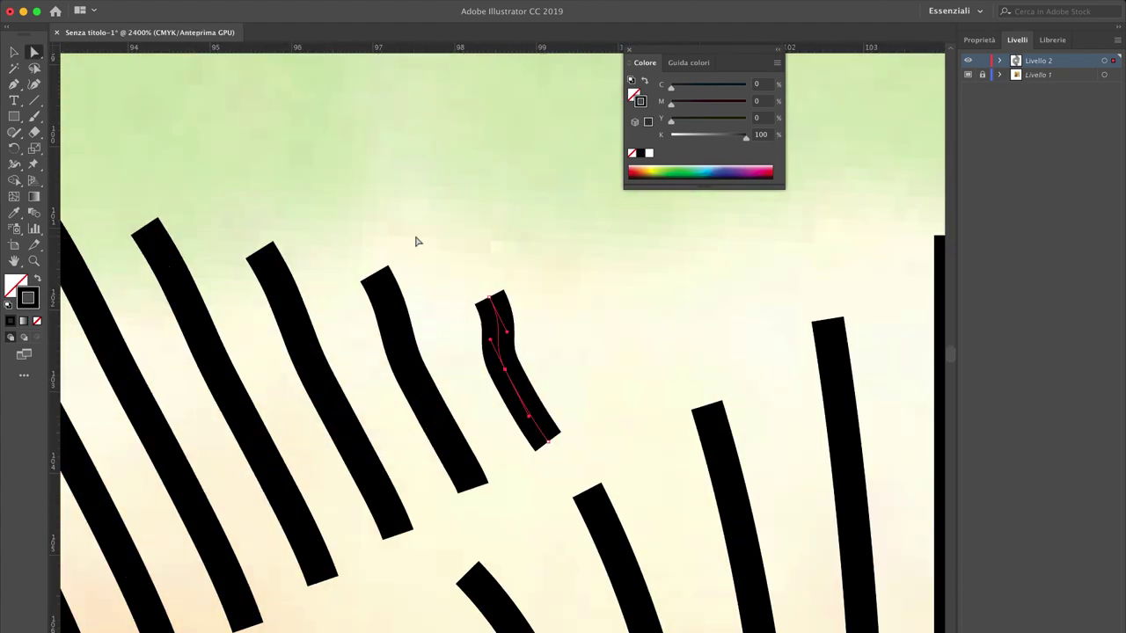
key(shift+c)
click(525, 372)
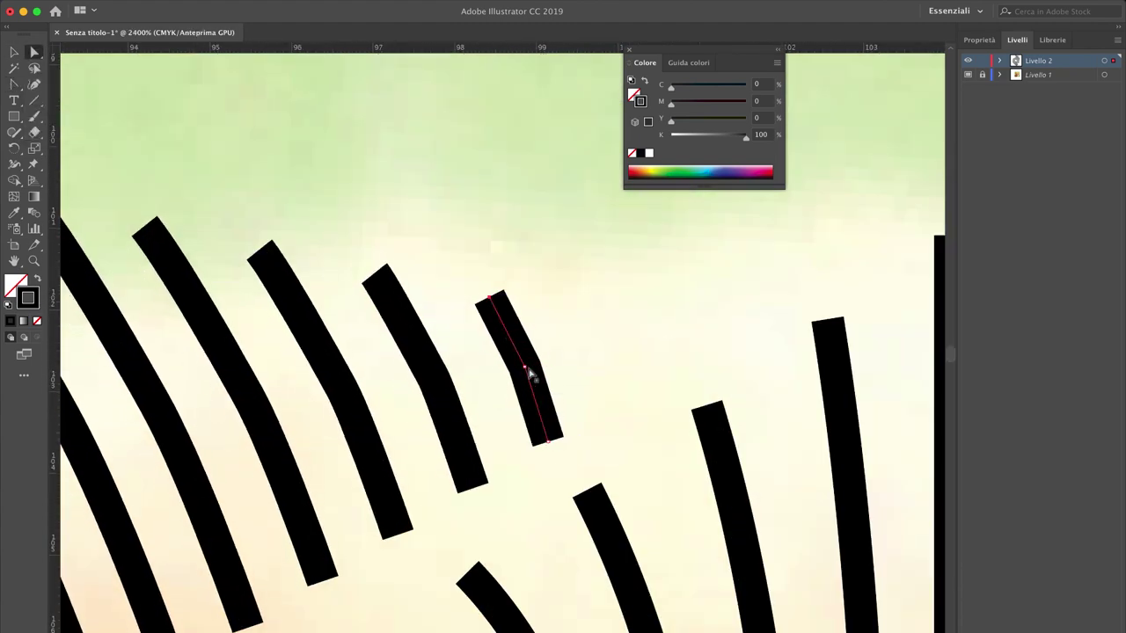
Step: Begin a Pen path with two anchors at the tip of the left ear
key(super+0)
key(super+plus)
key(super+plus)
key(super+plus)
key(p)
click(237, 190)
click(277, 115)
Step: Curve the outer ear outline from the ear tip down the ear's outer edge
drag(277, 114, 350, 136)
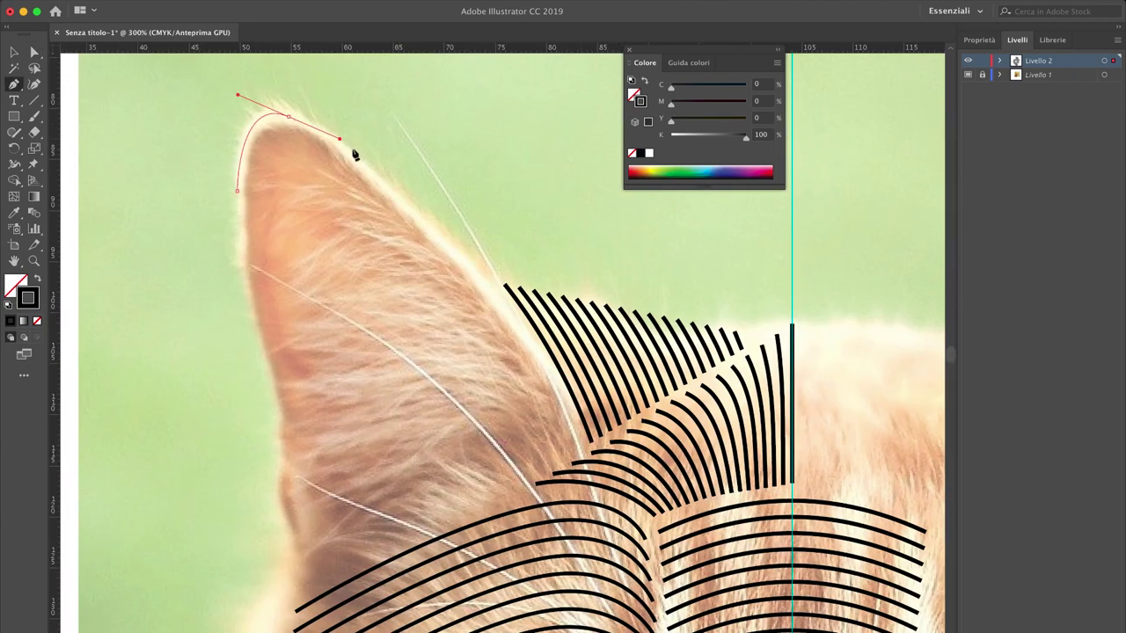
drag(579, 449, 668, 629)
drag(488, 236, 498, 258)
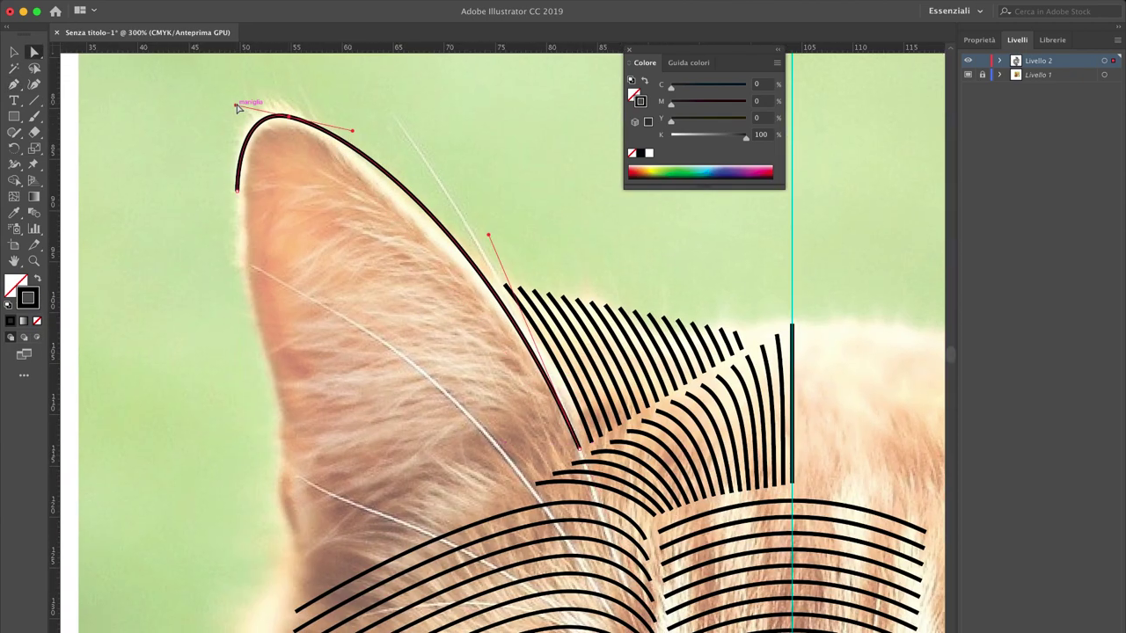
key(super+plus)
key(super+plus)
key(super+0)
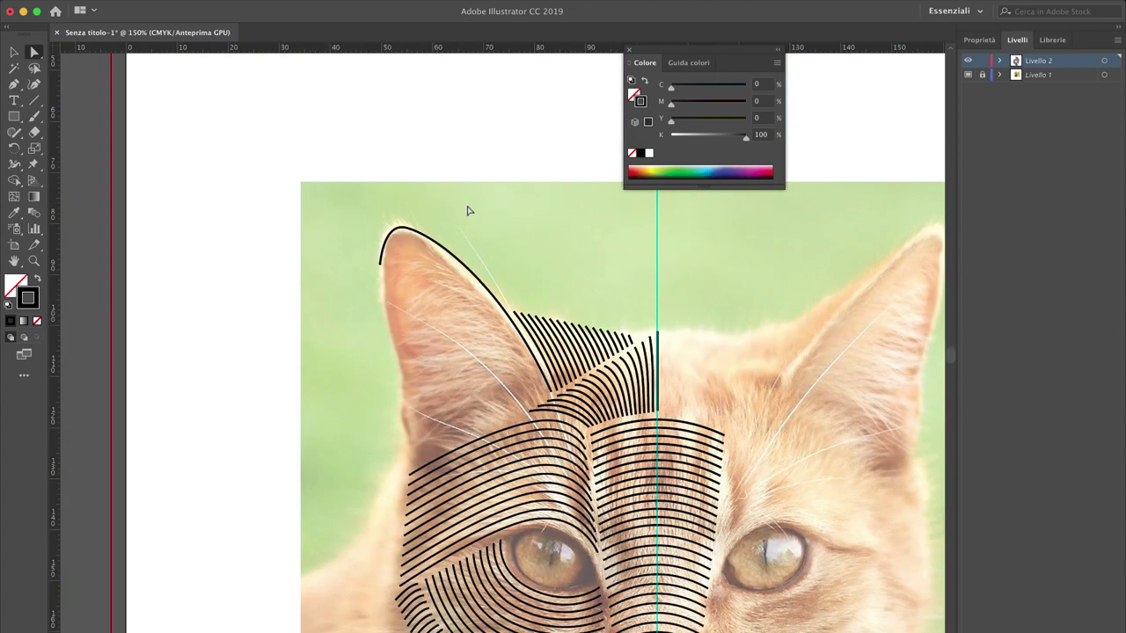
key(super+plus)
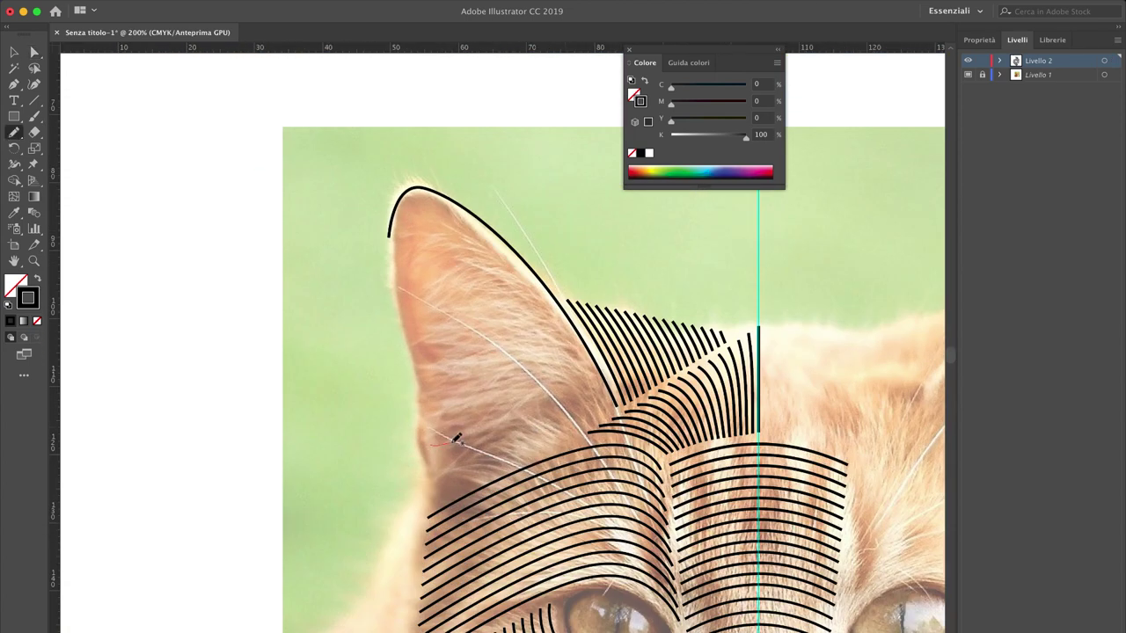
Step: Sketch an inner stroke along the ear tip and pull its tip slightly down
drag(476, 220, 490, 239)
key(super+plus)
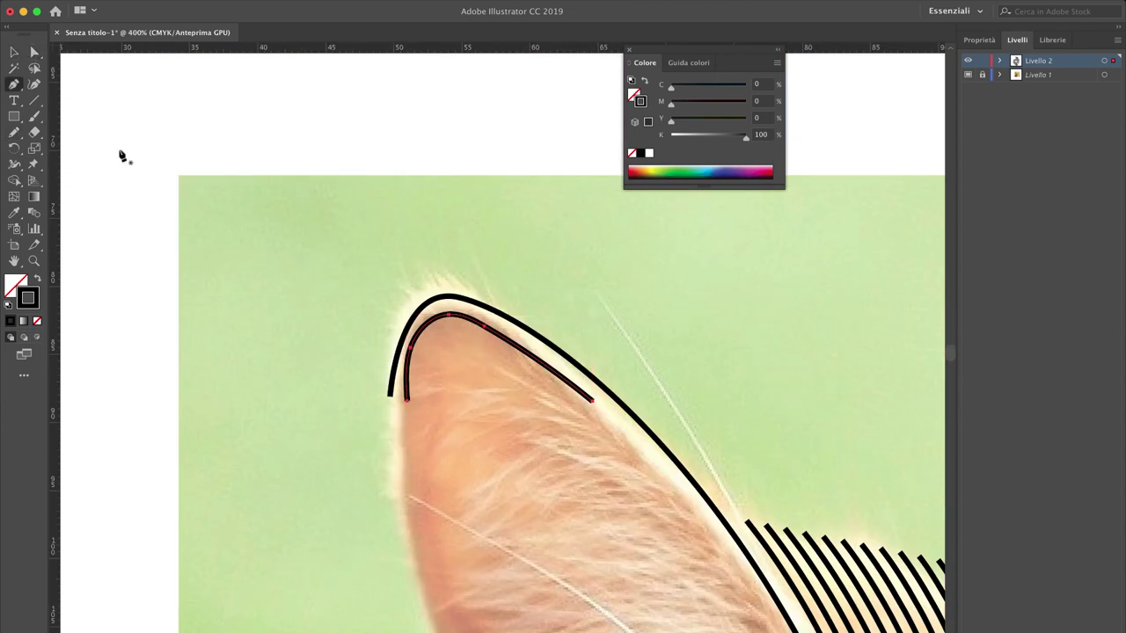
drag(448, 314, 452, 320)
click(441, 303)
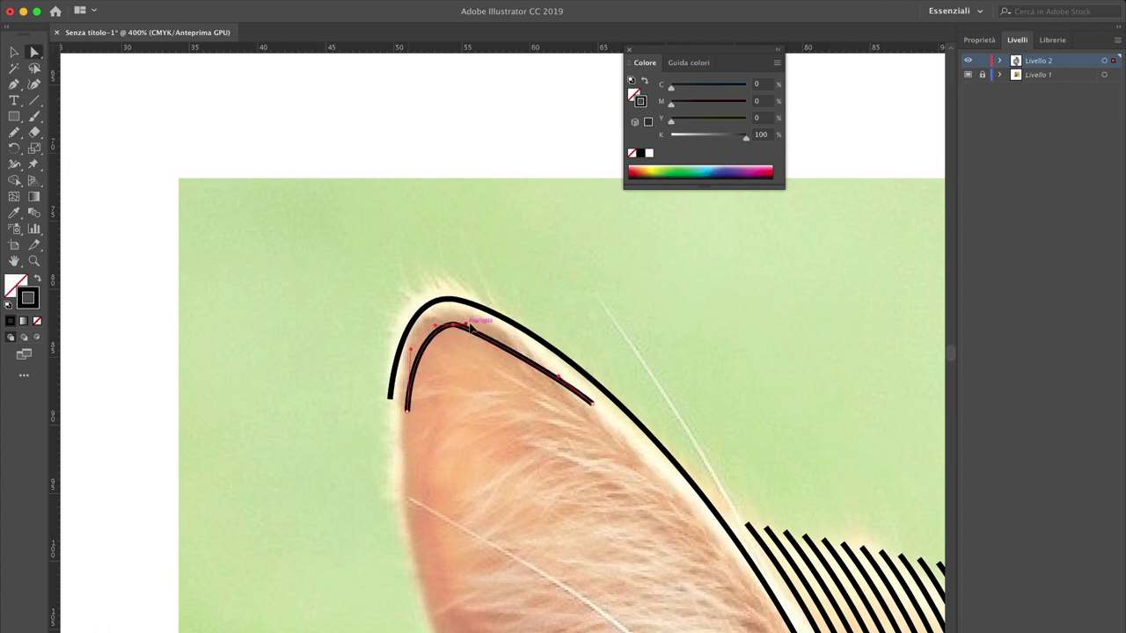
key(v)
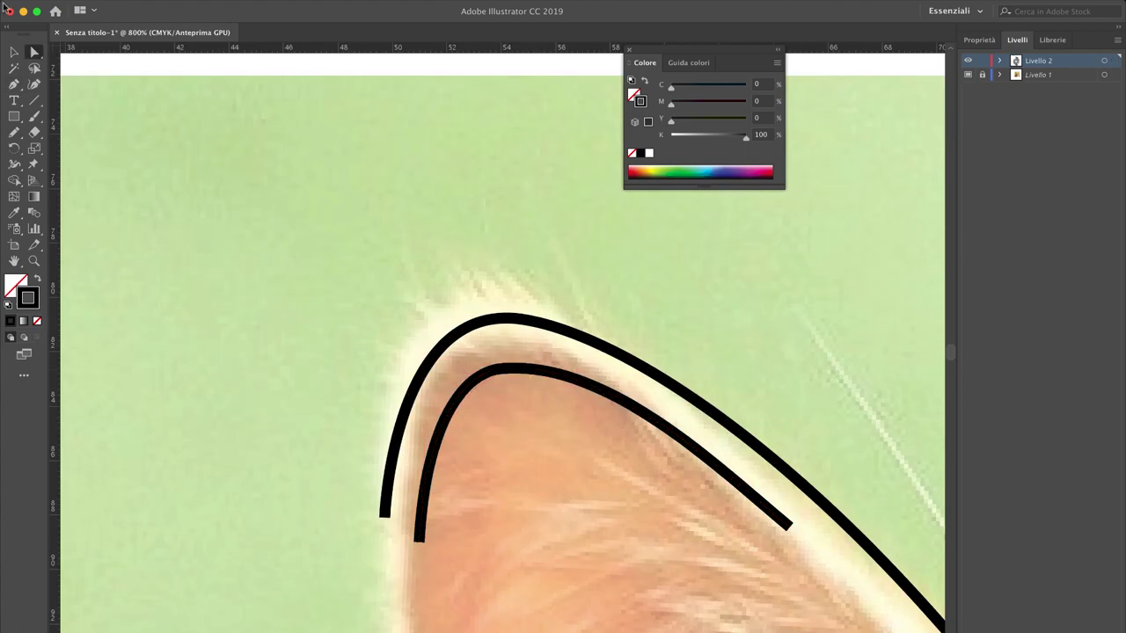
key(super+minus)
key(super+minus)
key(super+minus)
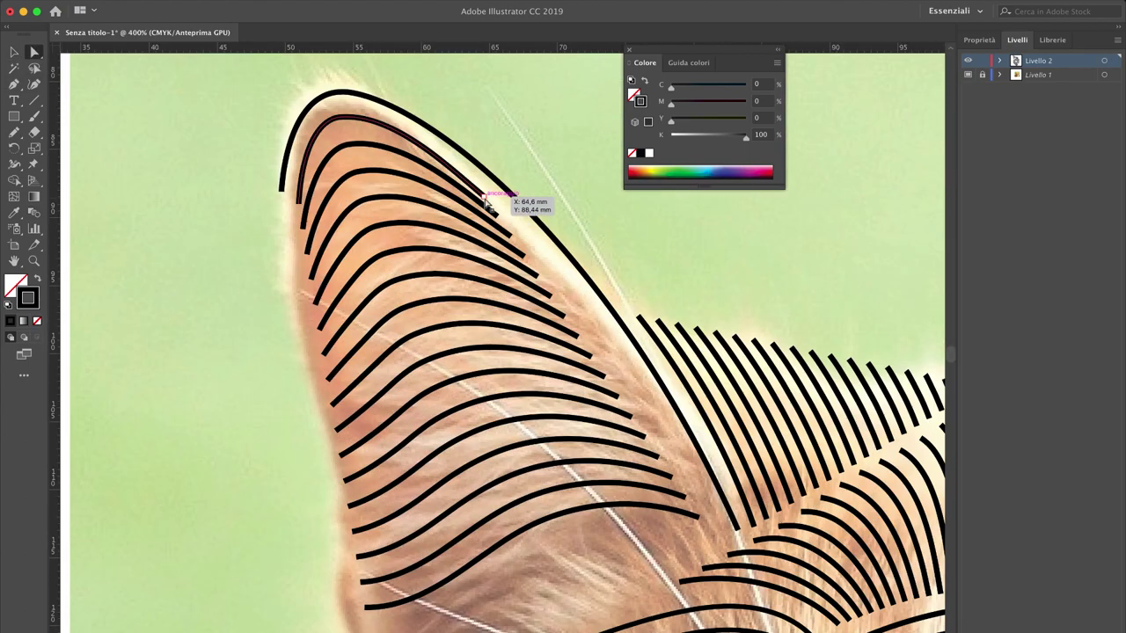
Step: Adjust the ear strokes, warp the distortion grid around them, and draw a vertical stroke below
drag(711, 523, 711, 519)
drag(352, 123, 303, 139)
click(313, 147)
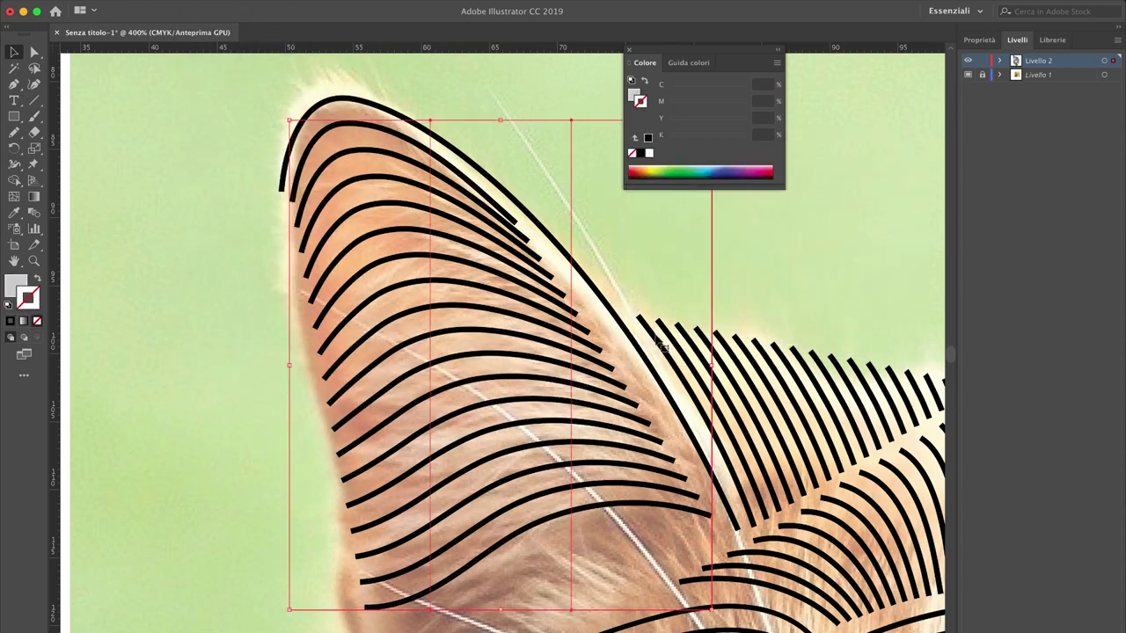
drag(713, 120, 733, 101)
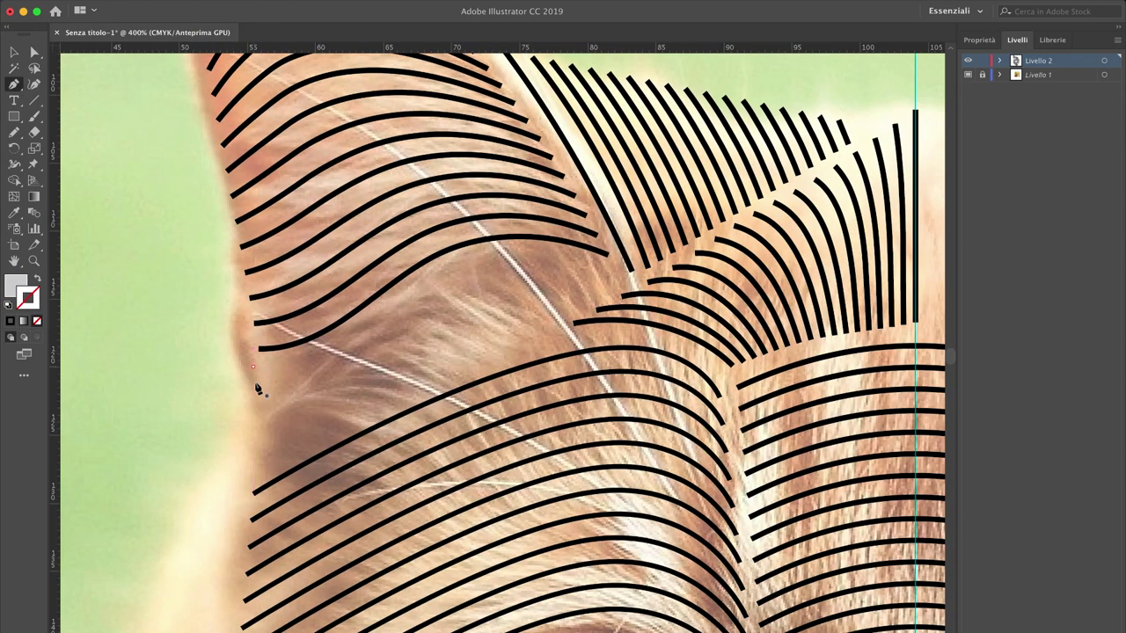
drag(254, 367, 260, 470)
Step: Draw a short curved stroke under the ear lines beside the vertical stroke
key(shift+x)
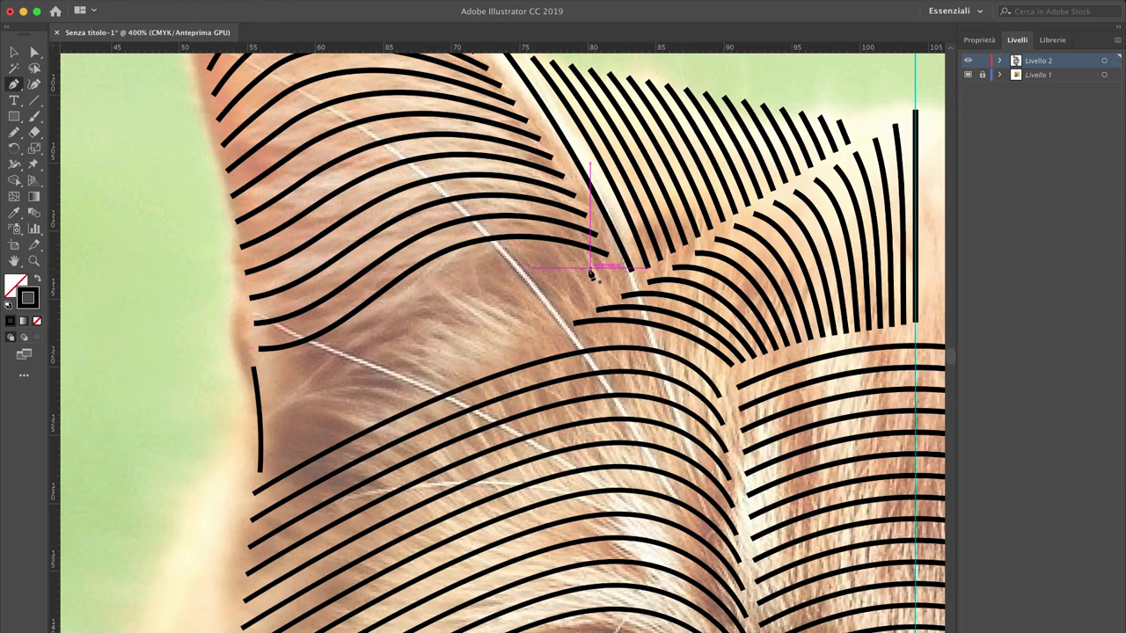
mouse_move(531, 253)
mouse_down()
mouse_move(581, 278)
mouse_move(587, 269)
mouse_up()
key(a)
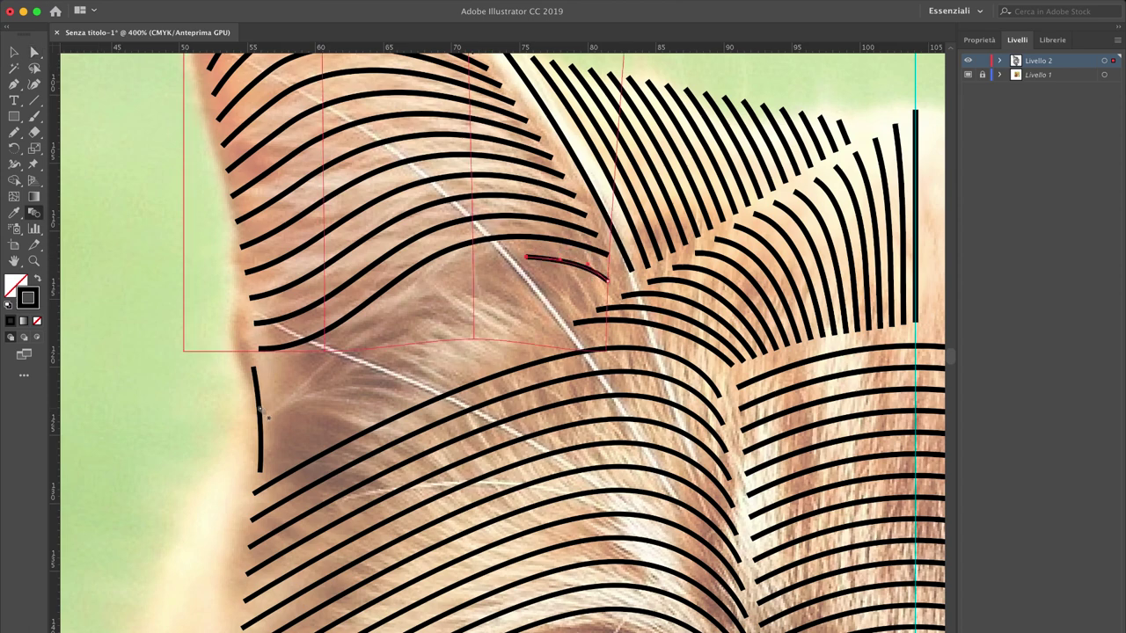
click(261, 409)
Step: Blend the vertical stroke through to the short curved stroke
key(w)
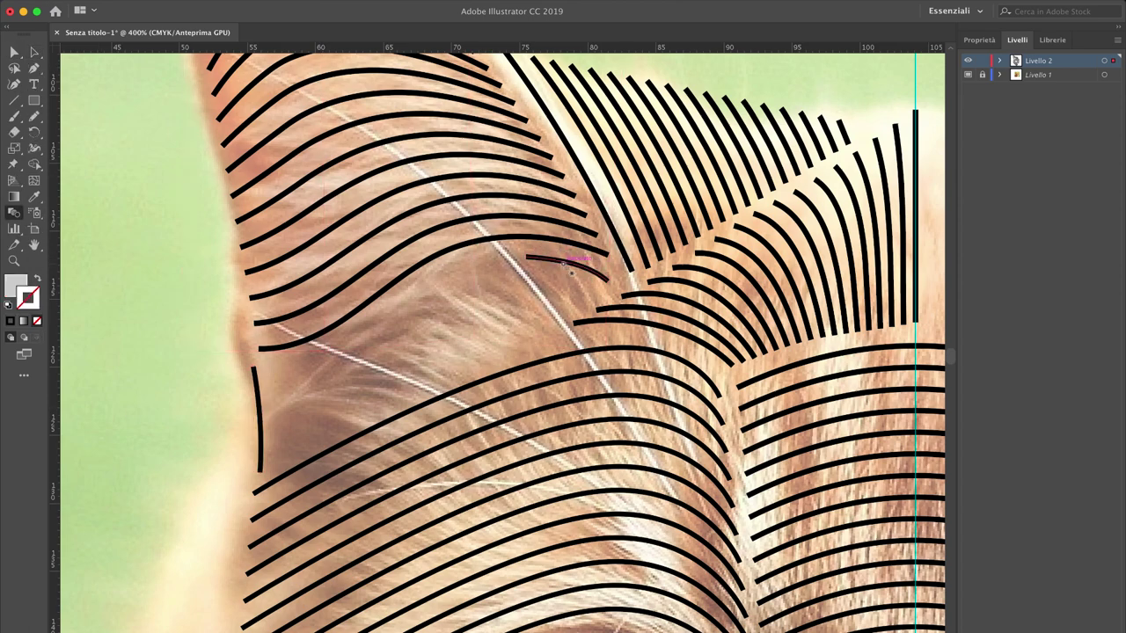
click(565, 266)
click(260, 397)
click(527, 264)
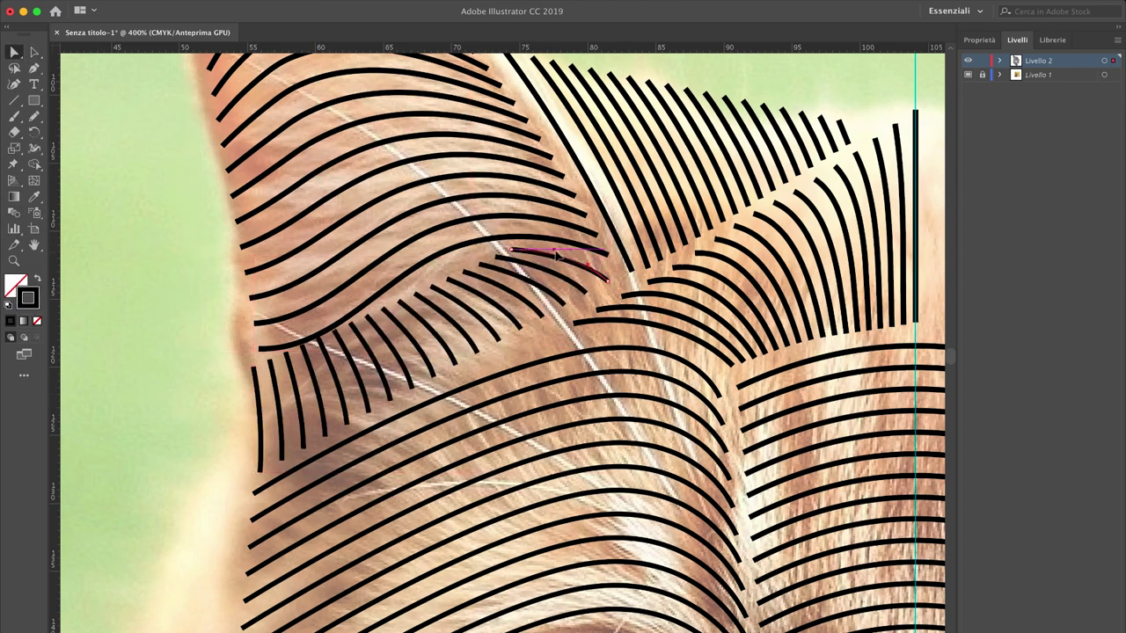
click(14, 53)
click(261, 409)
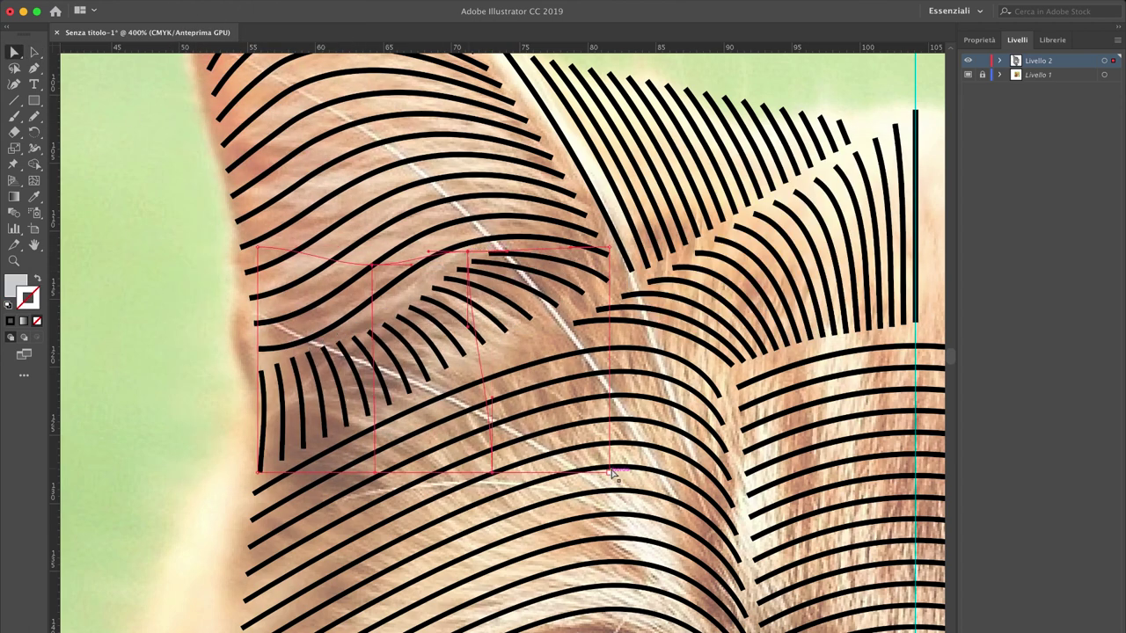
Step: Move the blend's short stroke down and isolate the blend group
click(589, 327)
drag(589, 328, 635, 508)
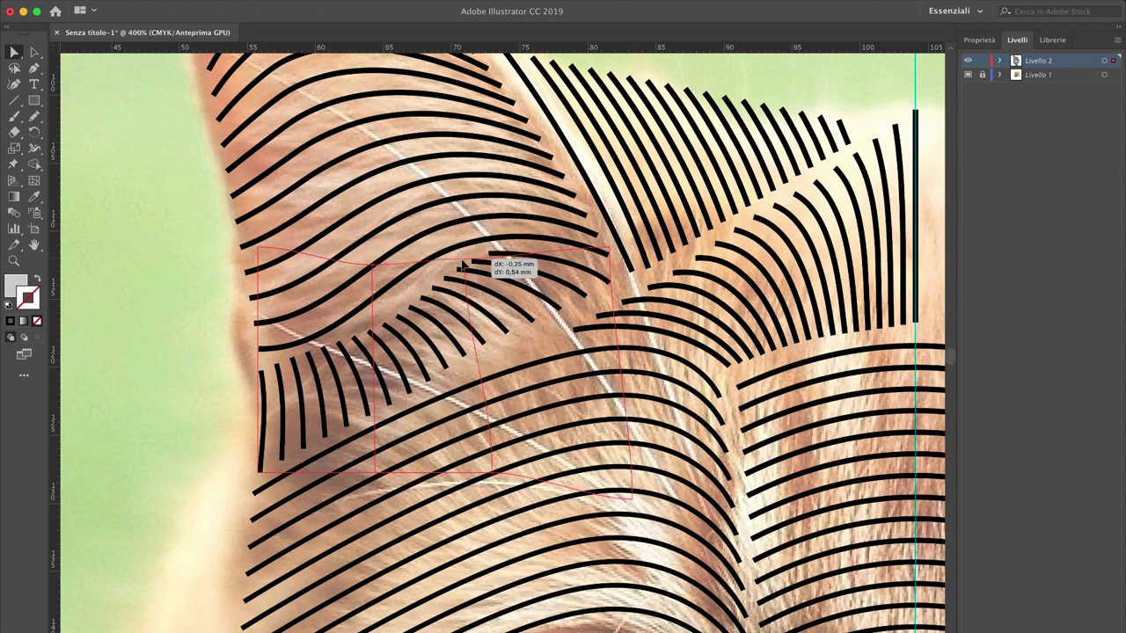
right_click(352, 378)
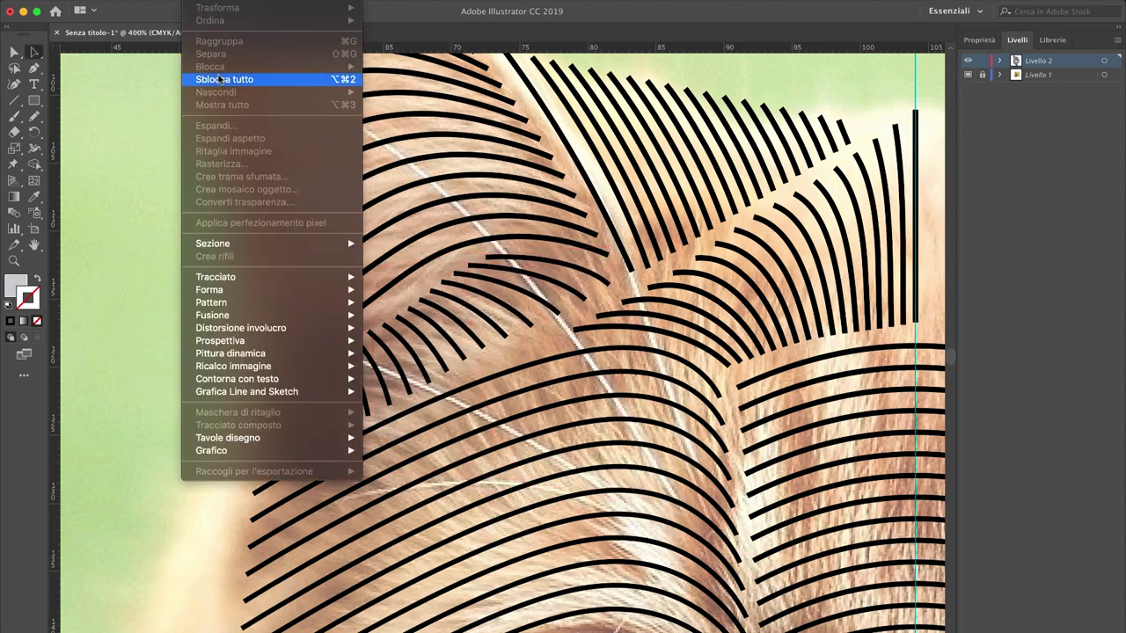
click(387, 78)
Step: Reshape the blend's top path, adding an anchor to curve its edge upward
drag(420, 275, 411, 285)
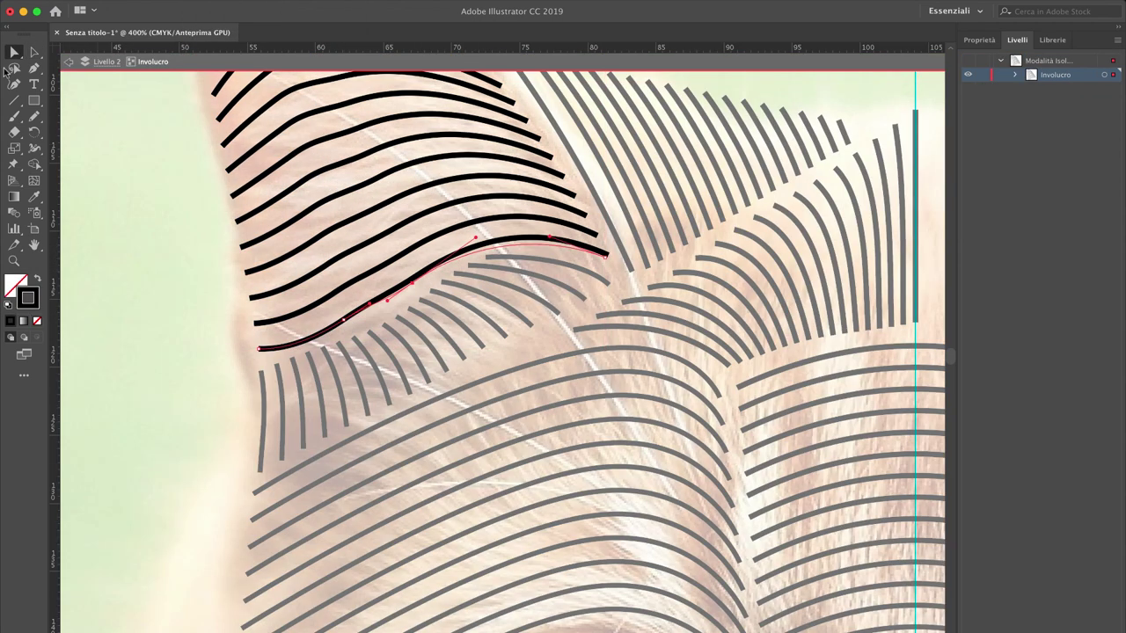
click(26, 379)
click(201, 390)
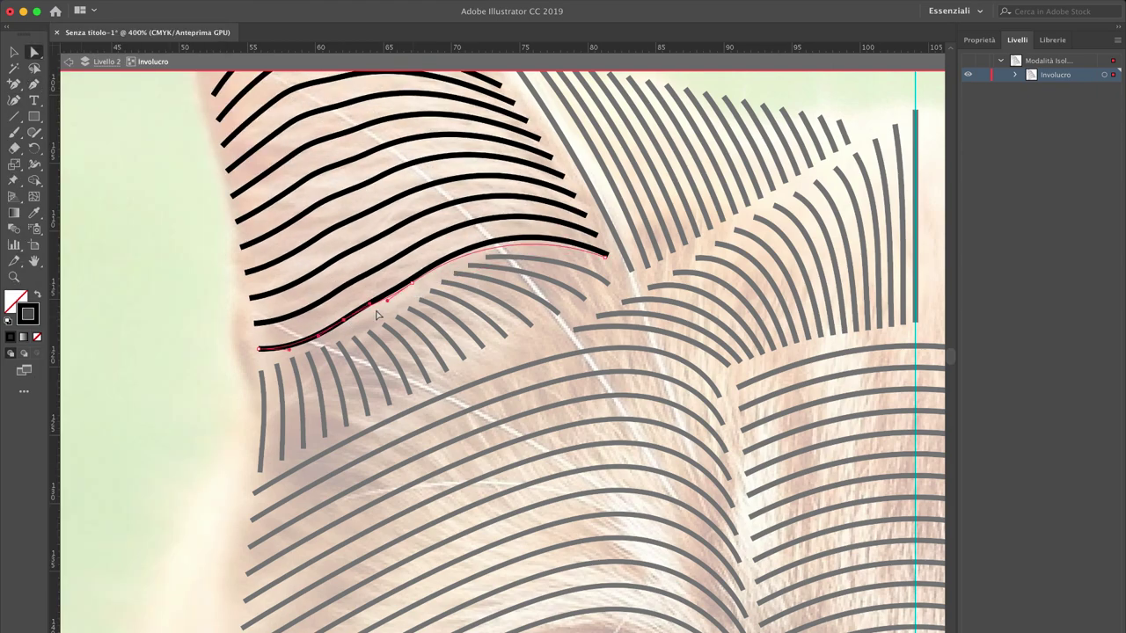
drag(377, 315, 482, 234)
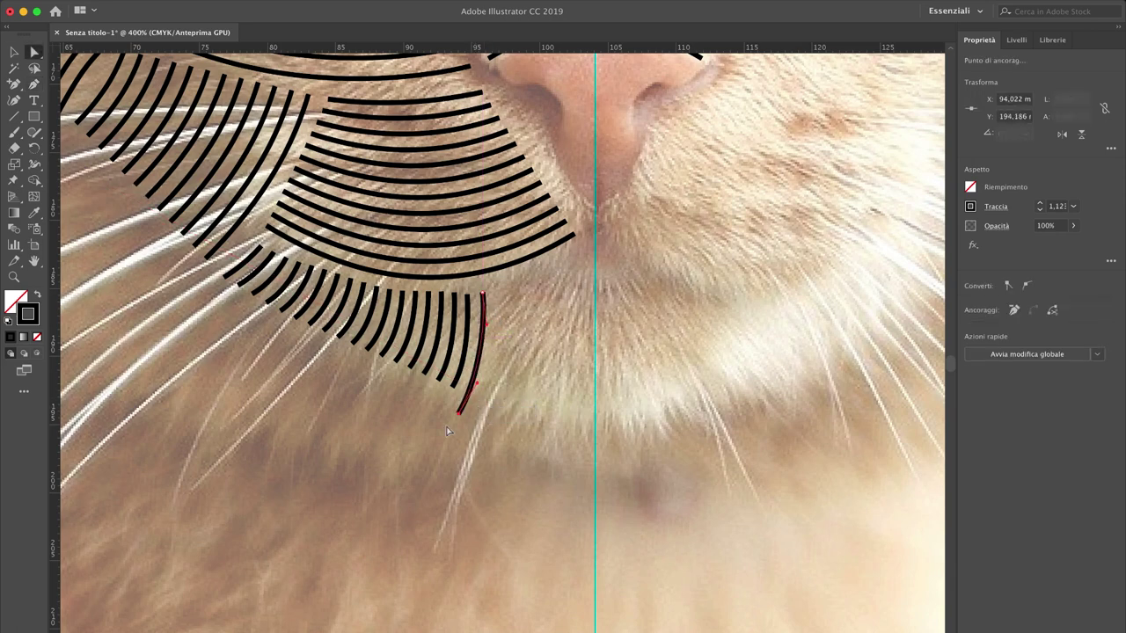
Step: Blend the last arc into the vertical centre line with evenly spaced steps
shift+click(483, 346)
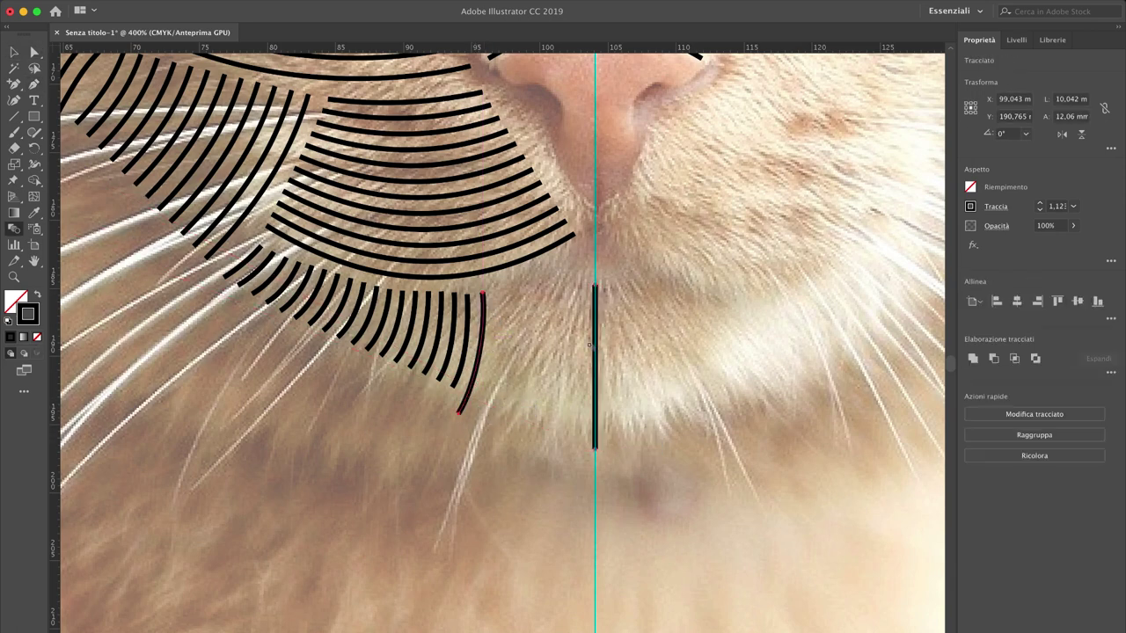
key(ctrl+alt+b)
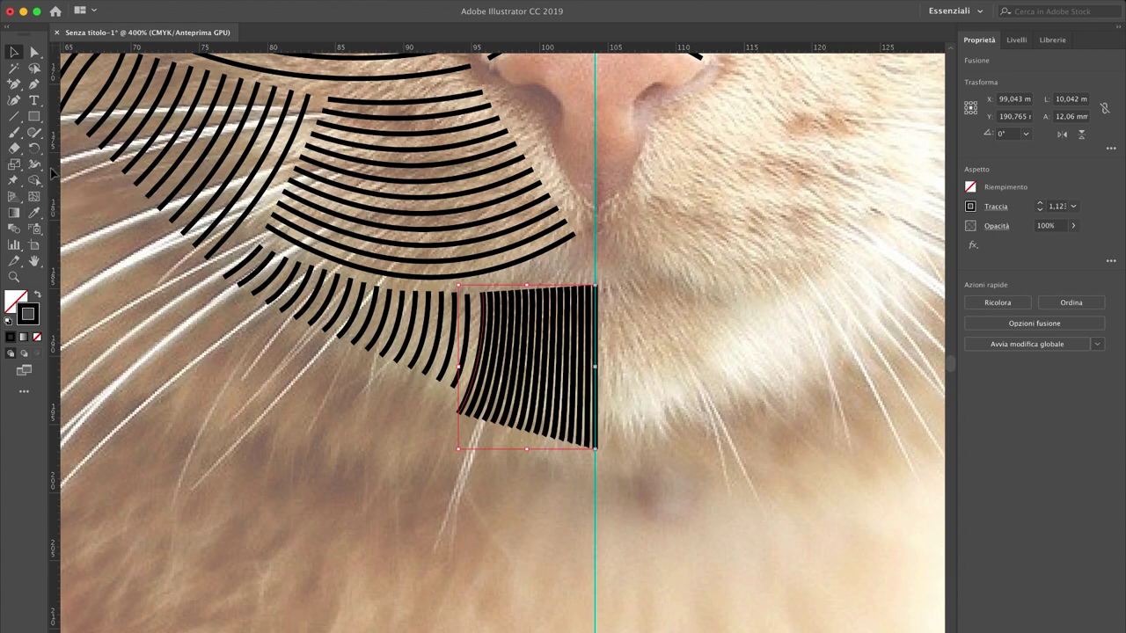
double_click(35, 179)
key(Return)
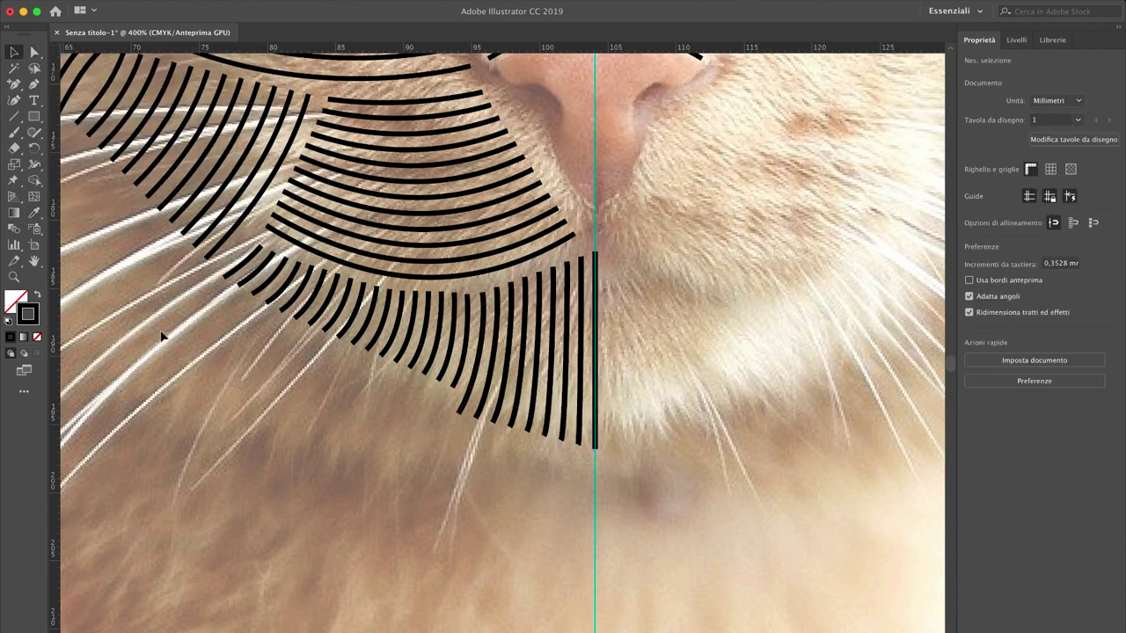
key(ctrl+minus)
key(ctrl+minus)
key(ctrl+minus)
Step: Give the forehead line blend an elliptical width profile in Stroke settings
click(542, 461)
click(996, 206)
click(938, 225)
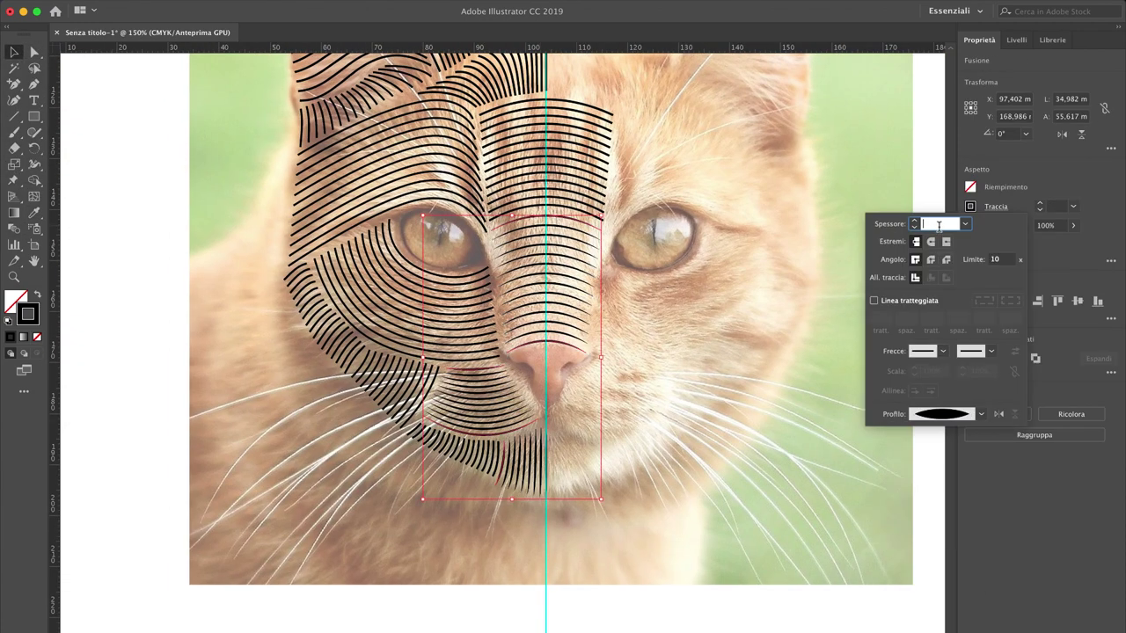
click(573, 269)
key(ctrl+plus)
click(439, 547)
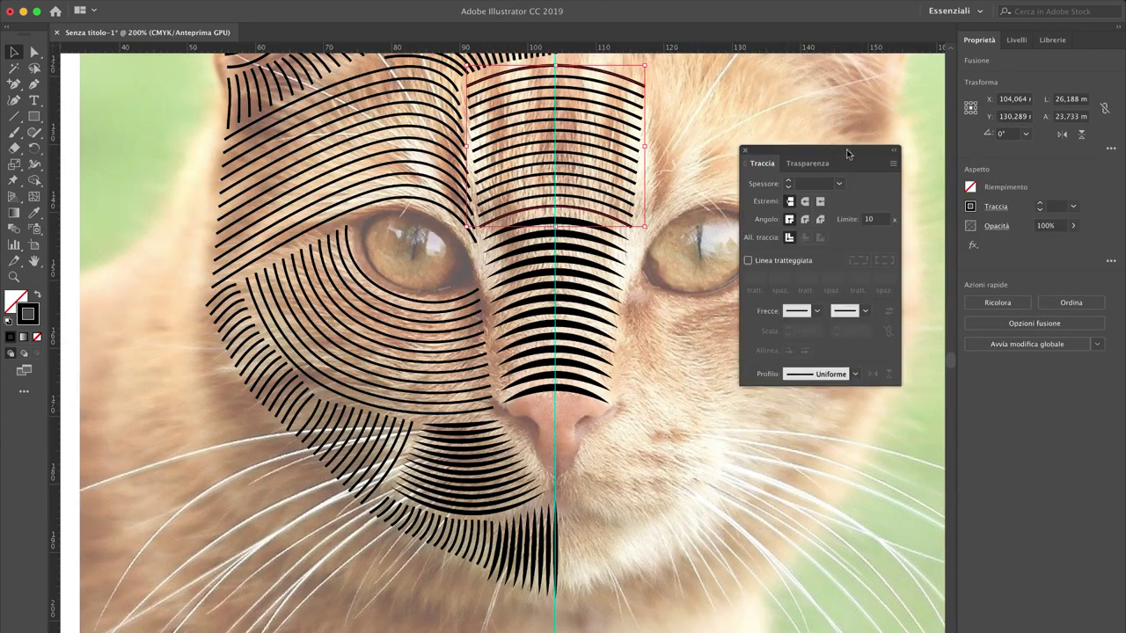
click(854, 374)
Step: Give the eye blend the elliptical width profile at 3 pt weight, then enter the lower chin blend
click(816, 406)
scroll(136, 216, left, 5)
click(592, 381)
click(854, 374)
click(817, 407)
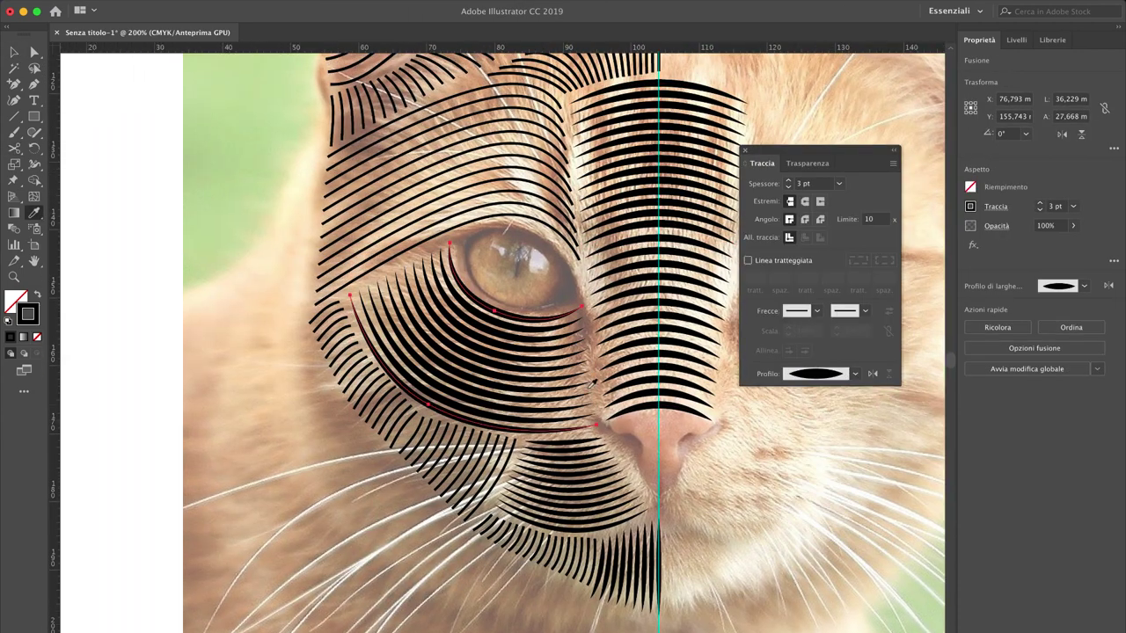
scroll(528, 370, down, 5)
click(431, 352)
double_click(528, 413)
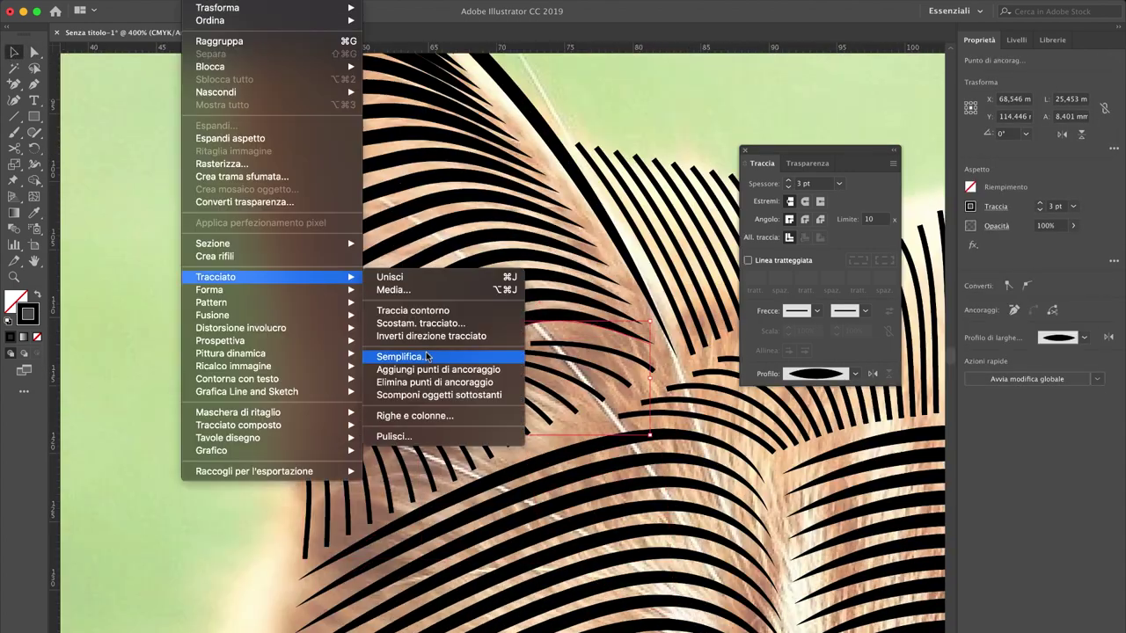
Step: Simplify the lower guide curve and drag its anchor and handles into a smooth sweep
click(427, 356)
drag(465, 357, 509, 319)
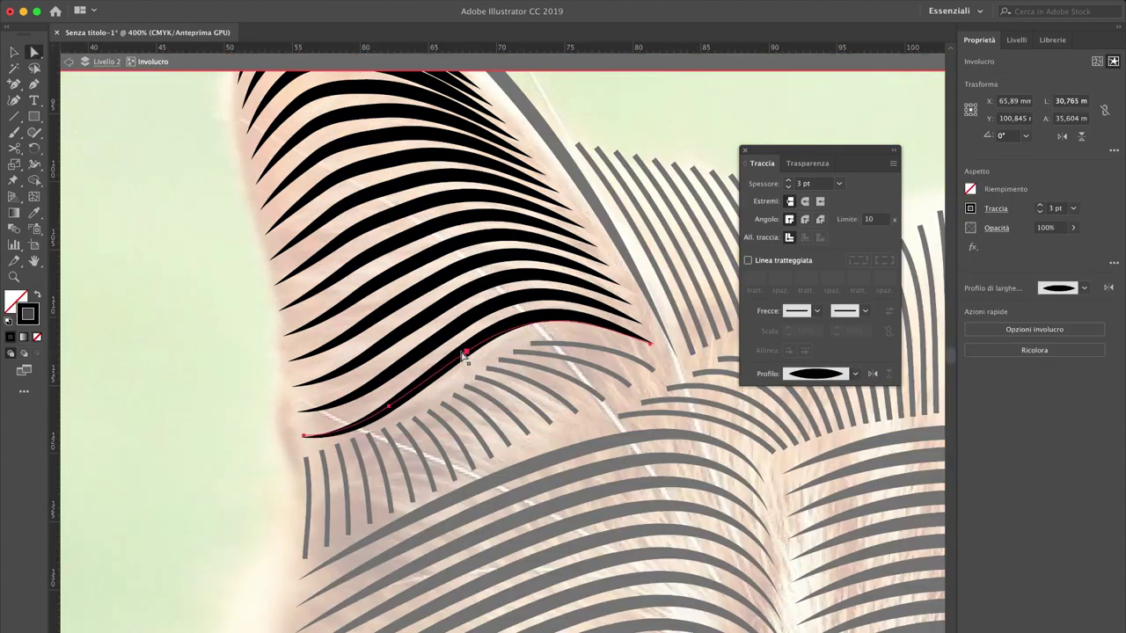
click(464, 353)
key(ctrl+plus)
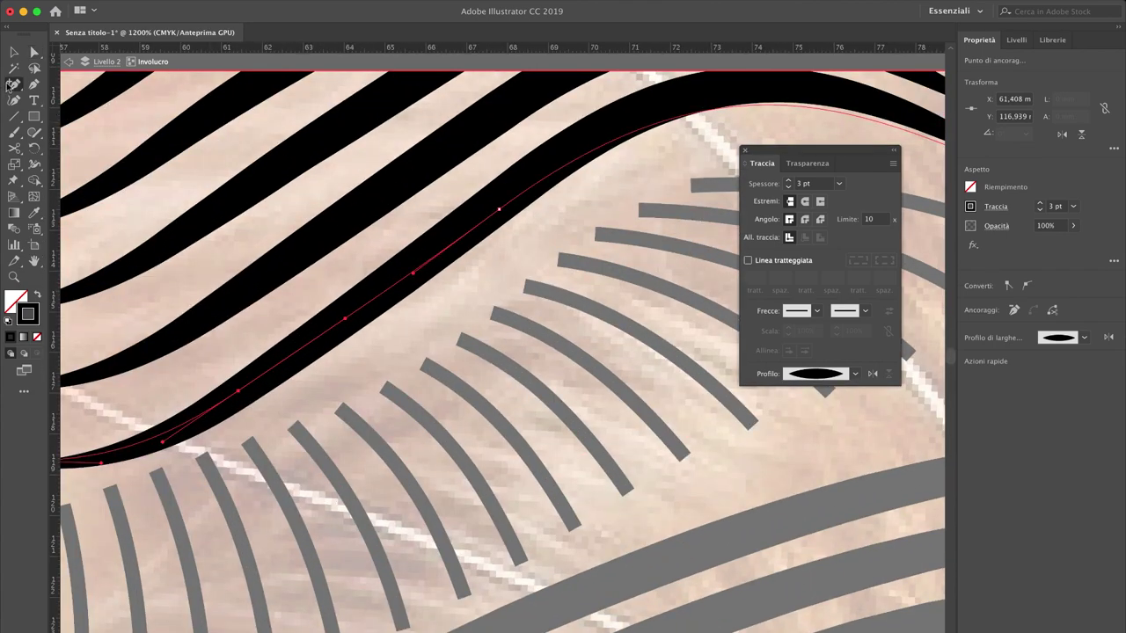
drag(14, 84, 79, 113)
key(ctrl+minus)
Step: Exit envelope editing, deselect, and briefly isolate the ear-side blend
key(ctrl+minus)
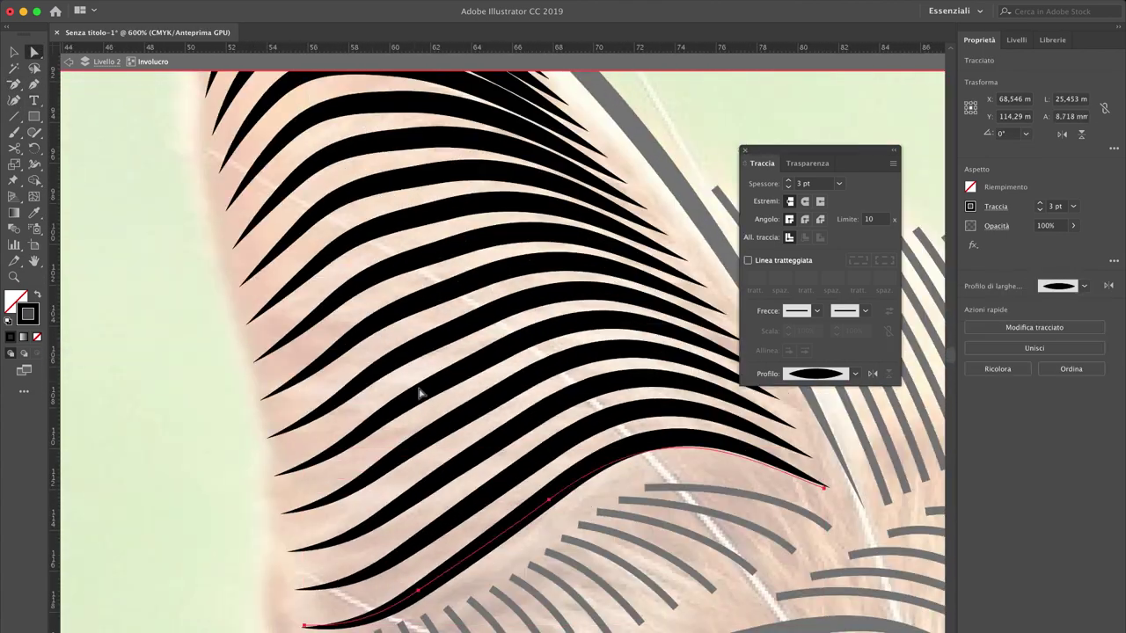
key(ctrl+minus)
key(ctrl+minus)
key(Escape)
key(v)
double_click(278, 255)
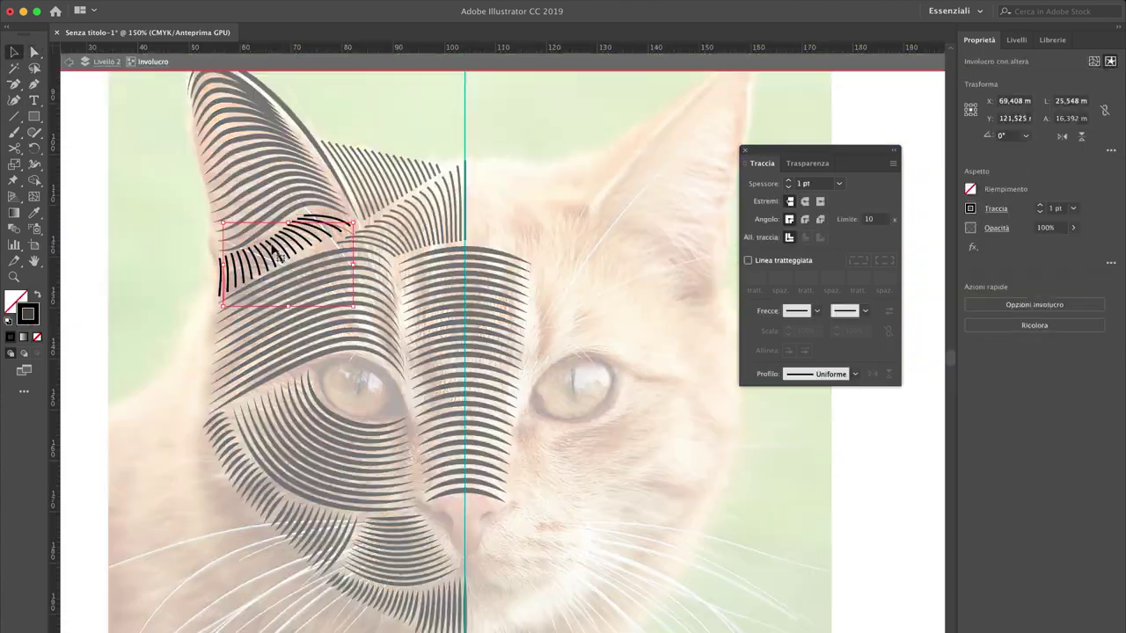
double_click(100, 74)
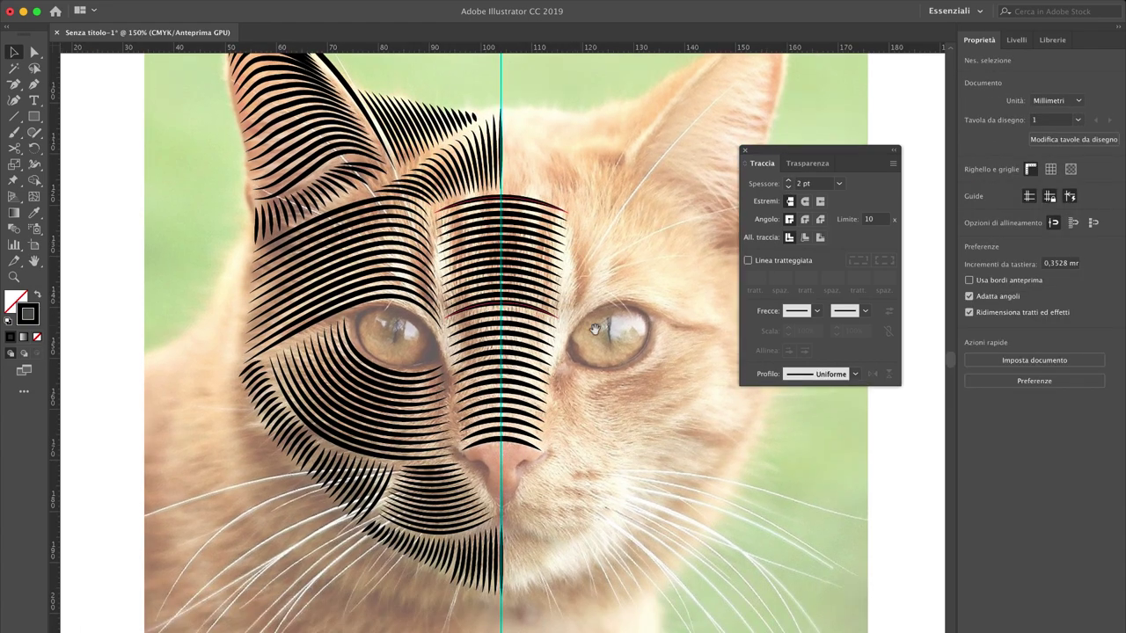
Step: Draw an arched line across the top of the cat's nose
click(1016, 40)
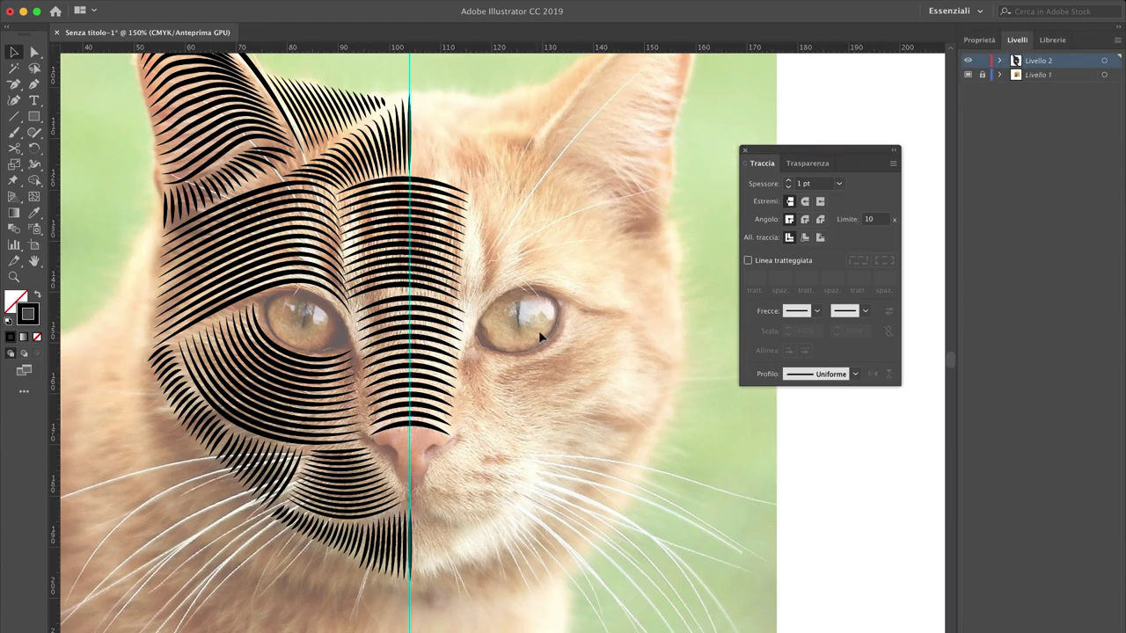
click(475, 282)
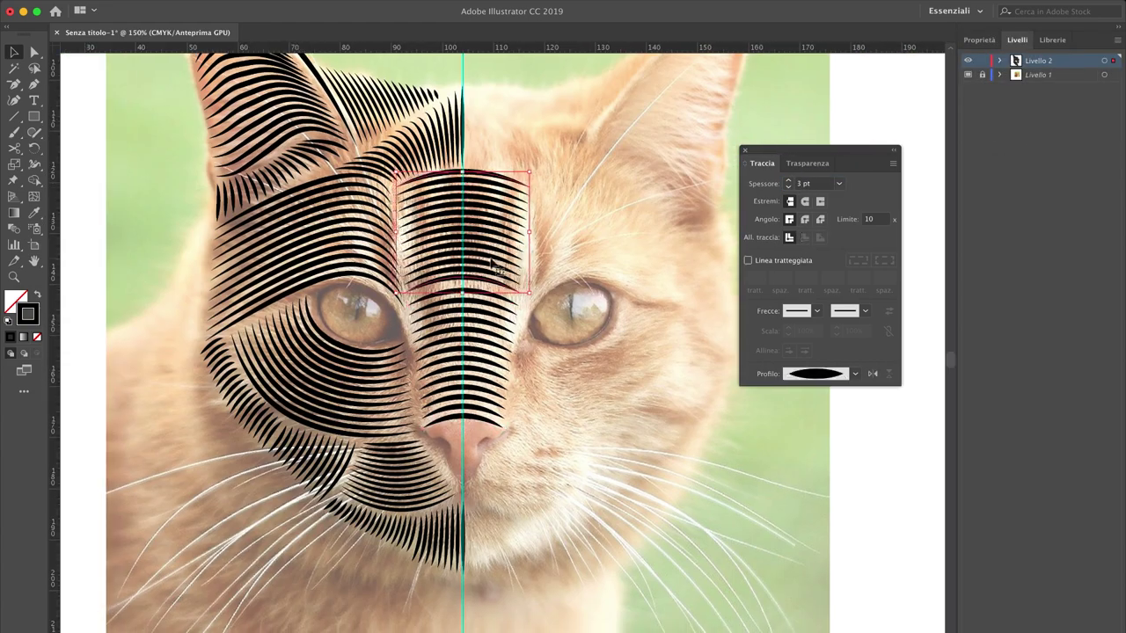
key(ctrl+plus)
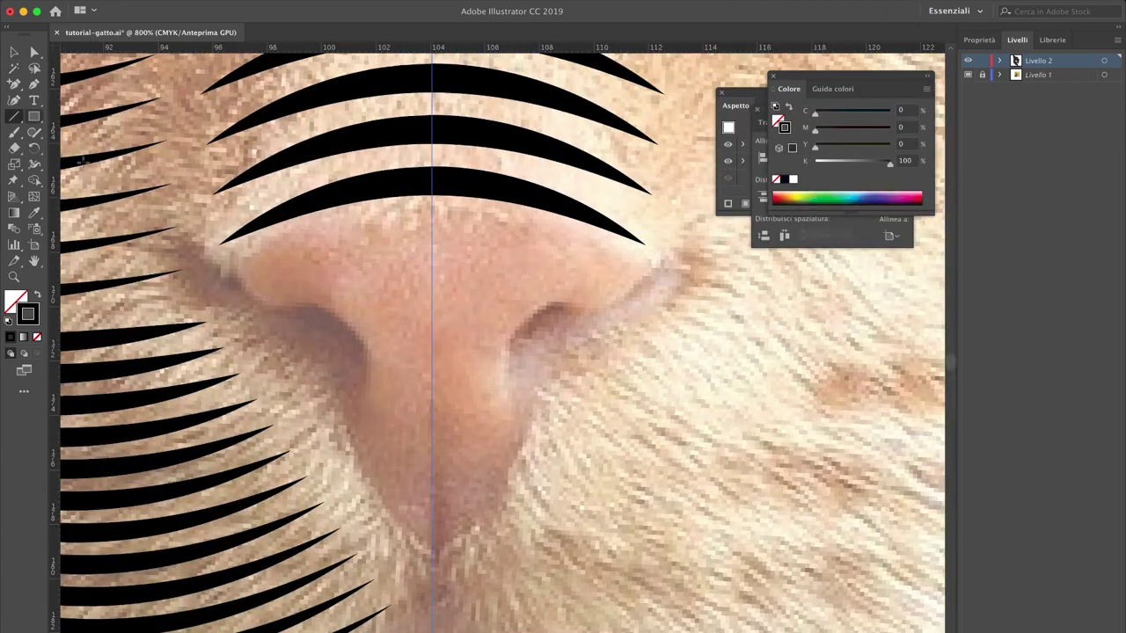
drag(237, 265, 645, 264)
key(v)
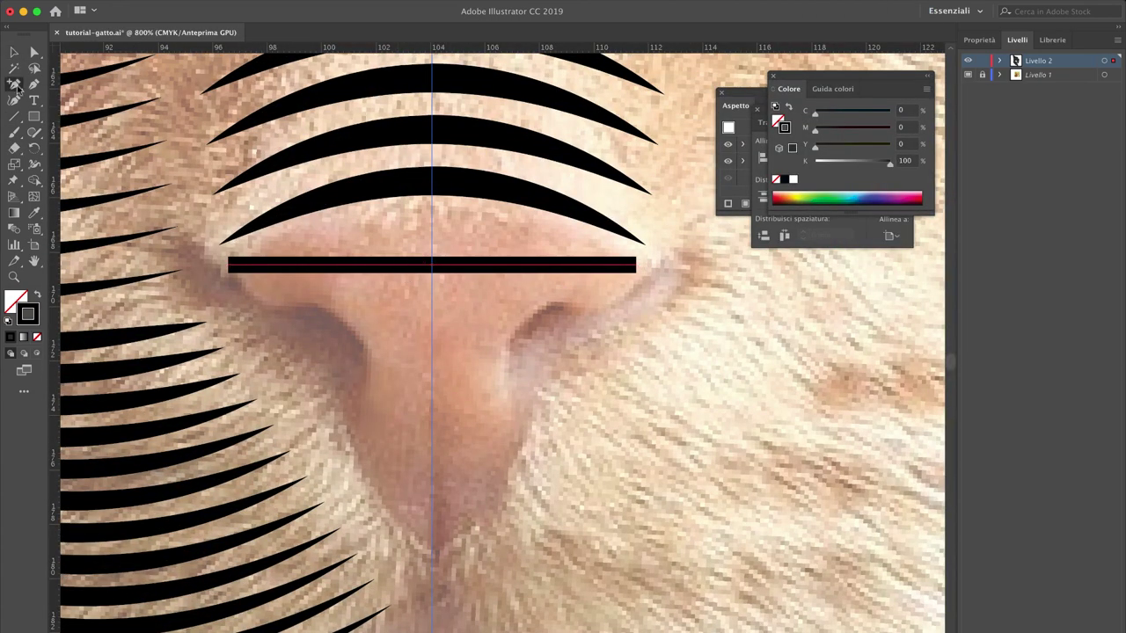
drag(475, 248, 475, 254)
click(478, 389)
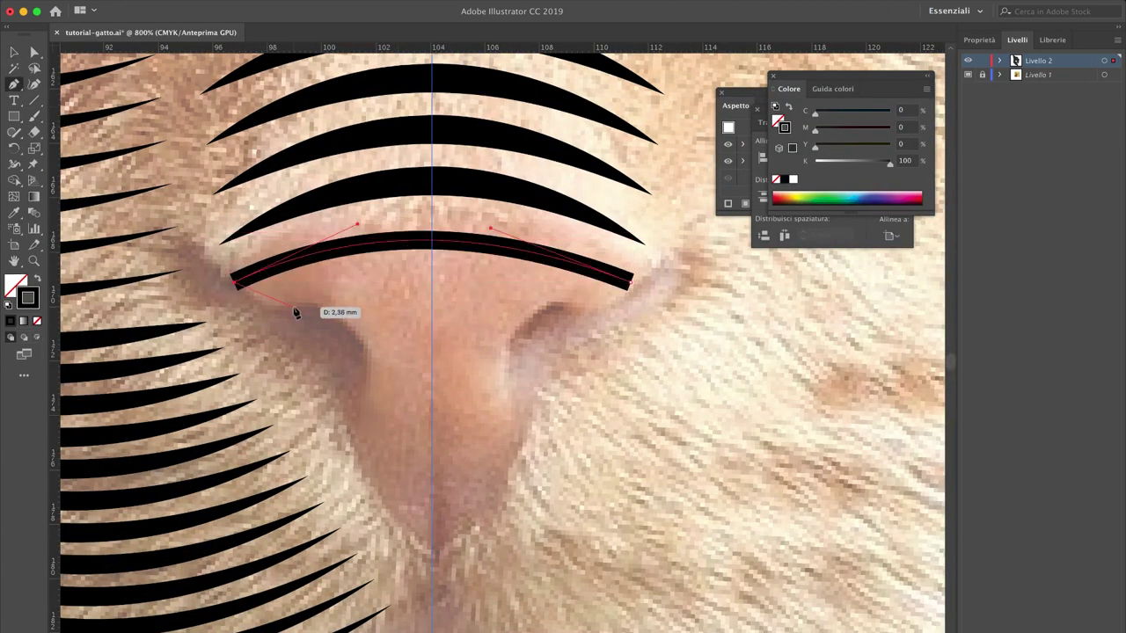
Step: Draw the nose's left side down to the tip and reflect a copy across the guide
drag(431, 550, 493, 629)
key(v)
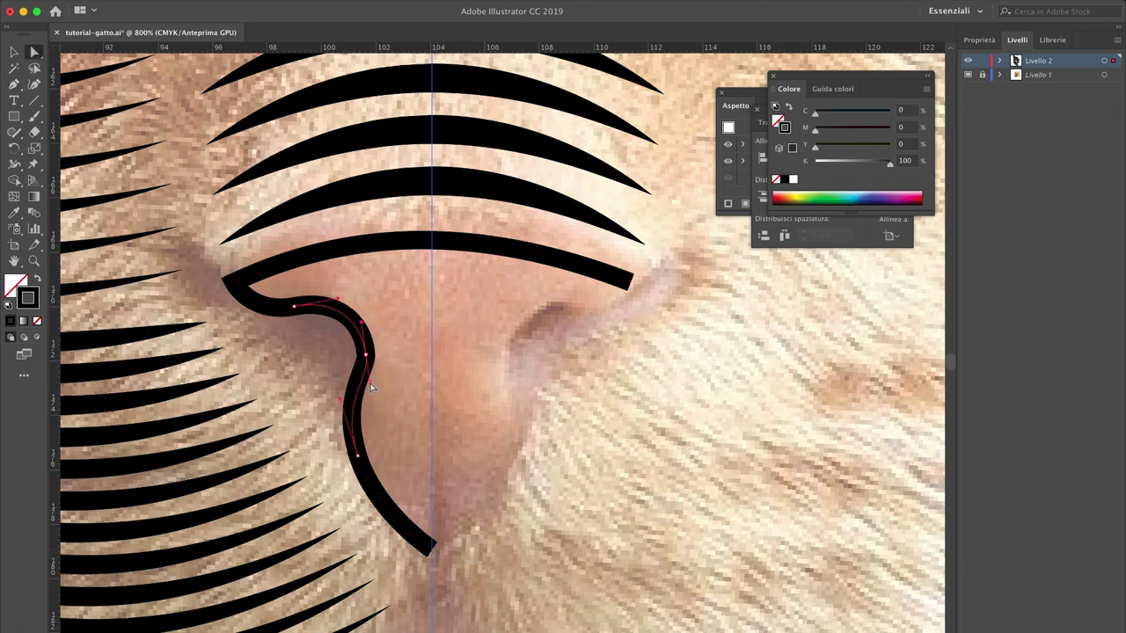
click(14, 148)
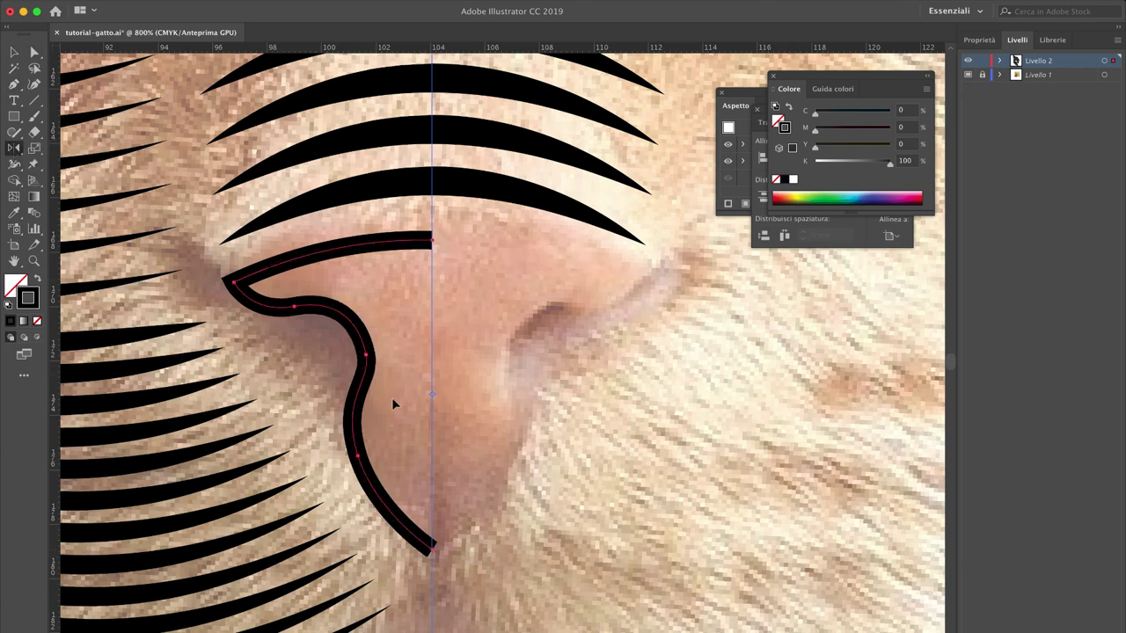
drag(390, 402, 466, 398)
key(v)
key(ctrl+plus)
Step: Select both nose halves and join them into one path
key(ctrl+a)
scroll(359, 313, down, 5)
right_click(555, 291)
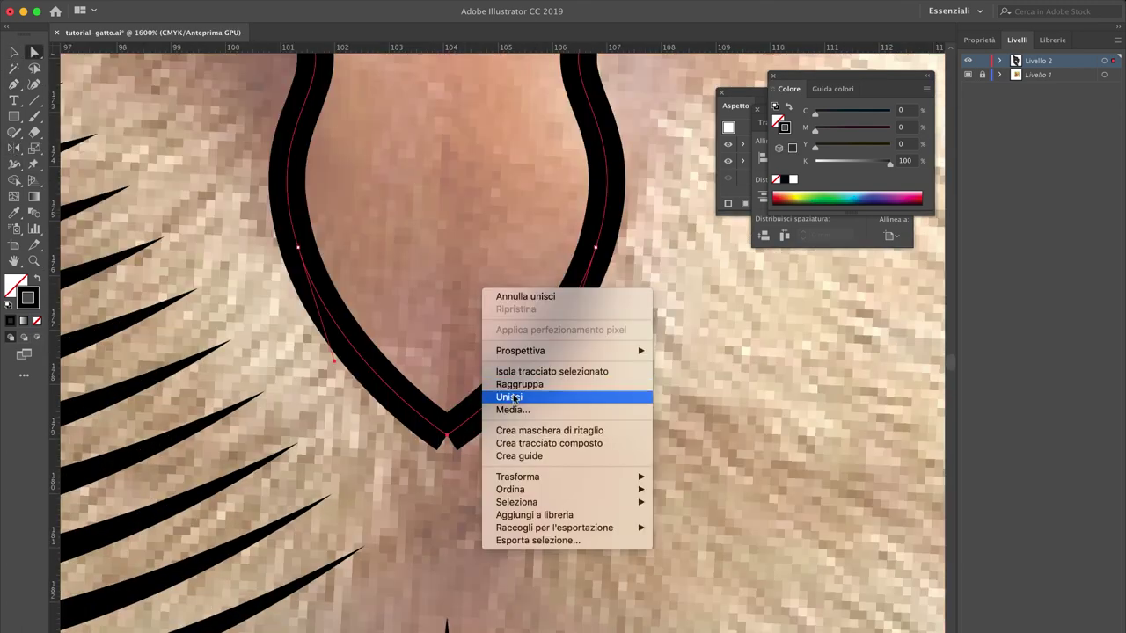
click(581, 394)
key(ctrl+plus)
drag(476, 252, 482, 255)
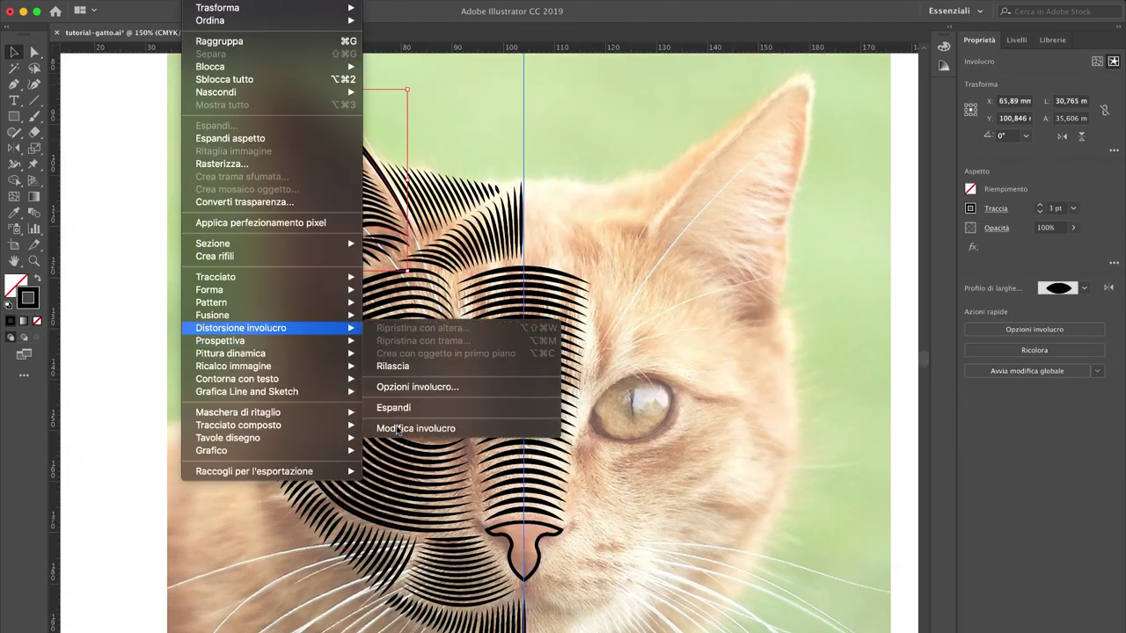
Step: Release the envelope distortion and show the Layers panel
click(387, 367)
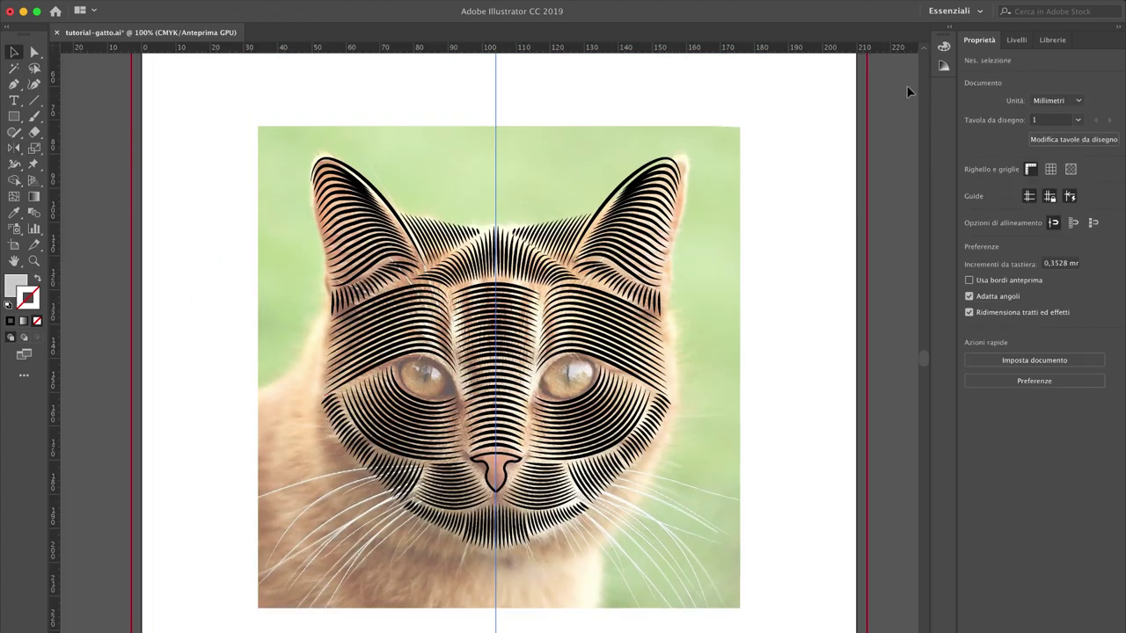
click(1016, 40)
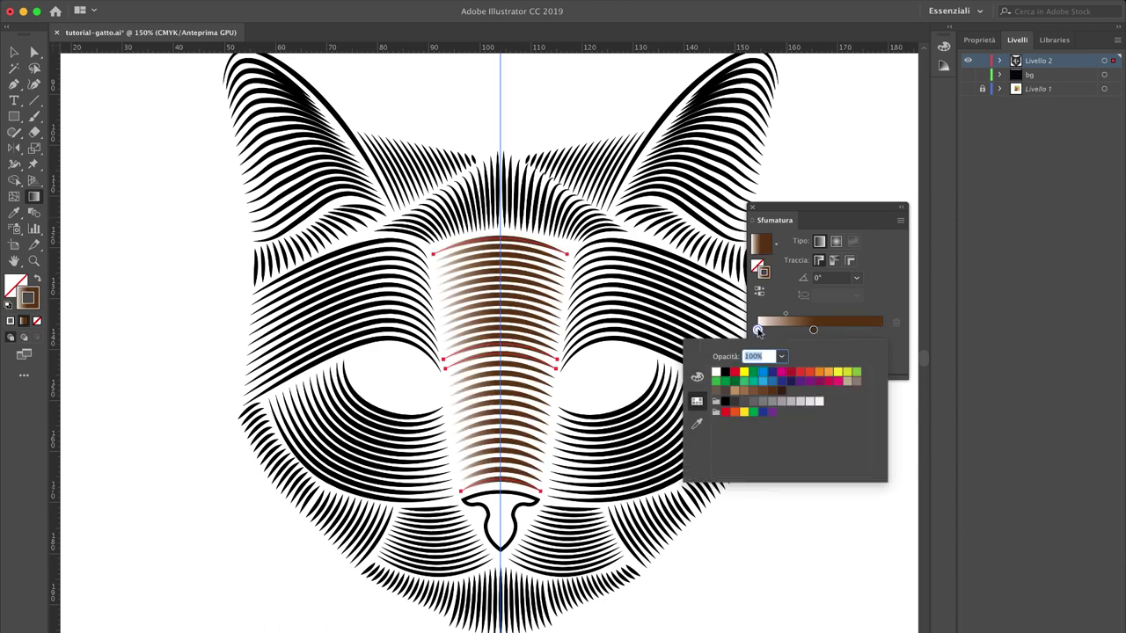
Step: Adjust the orange gradient's stops and apply it to the brow strokes, previewing on the dark background
click(968, 75)
double_click(881, 329)
drag(817, 330, 824, 330)
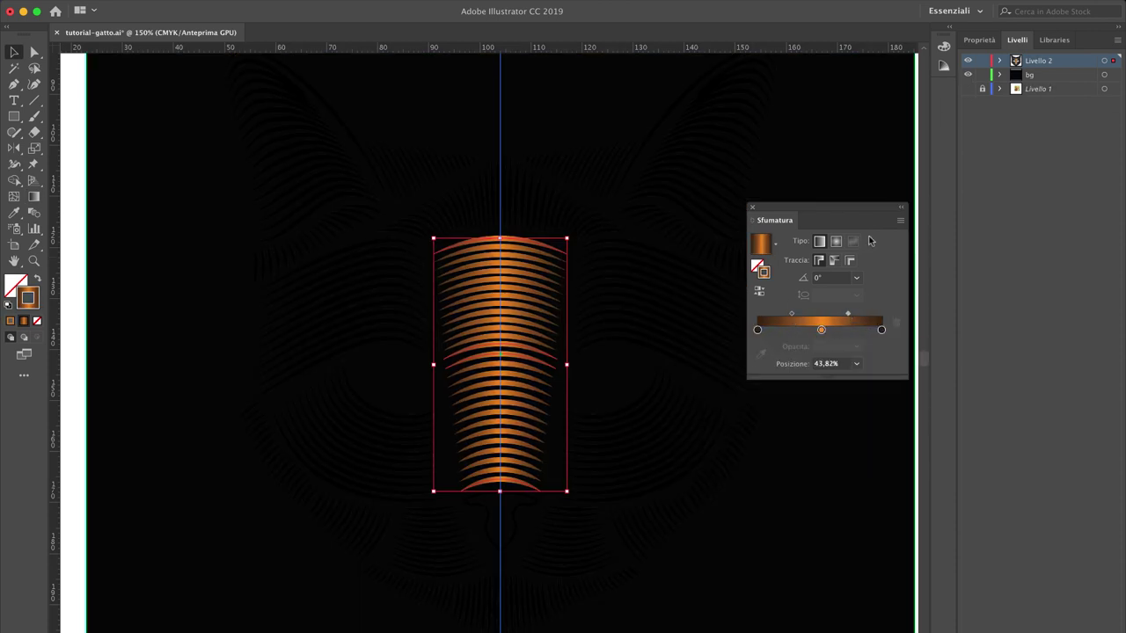
click(967, 75)
key(period)
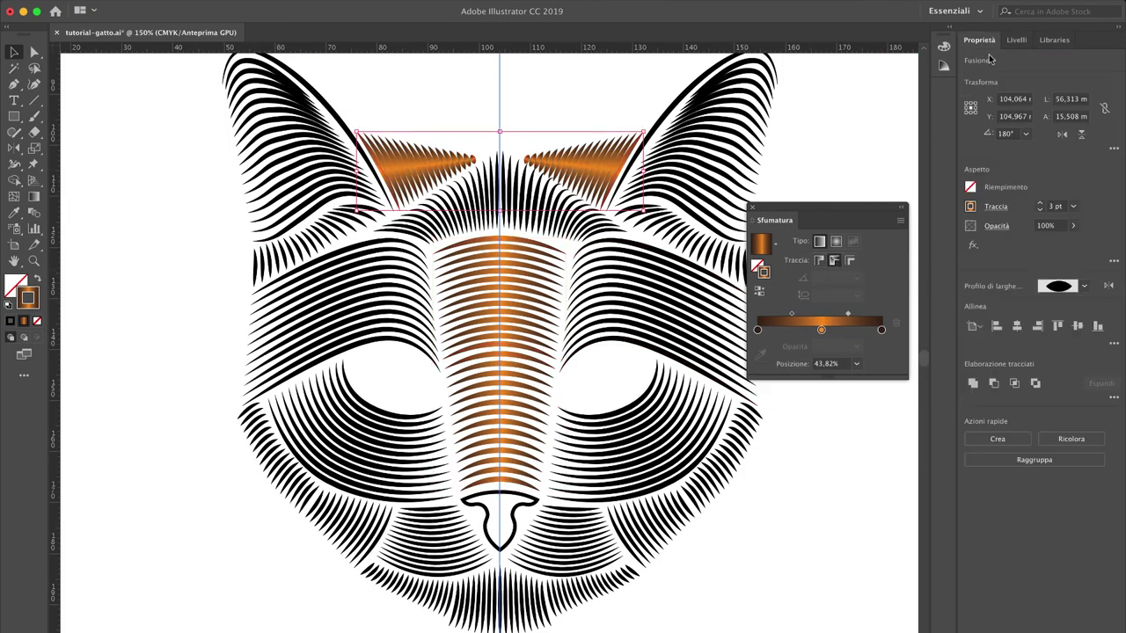
key(super+shift+a)
click(968, 75)
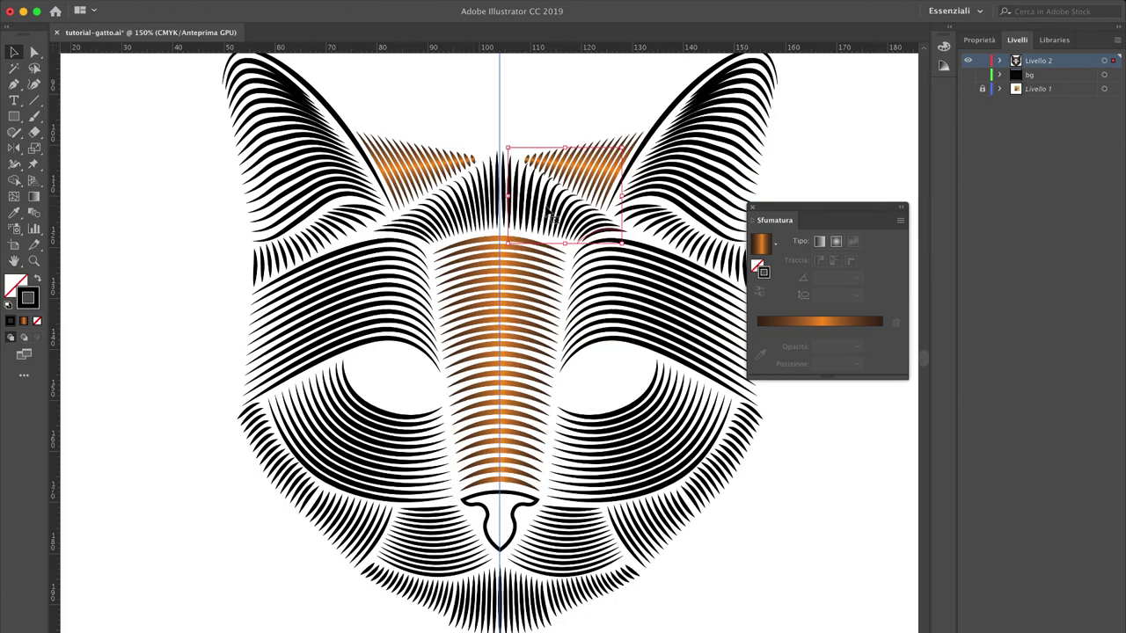
Step: Run the orange gradient along the stroke length of the brow, cheek and ear lines
click(567, 160)
click(833, 262)
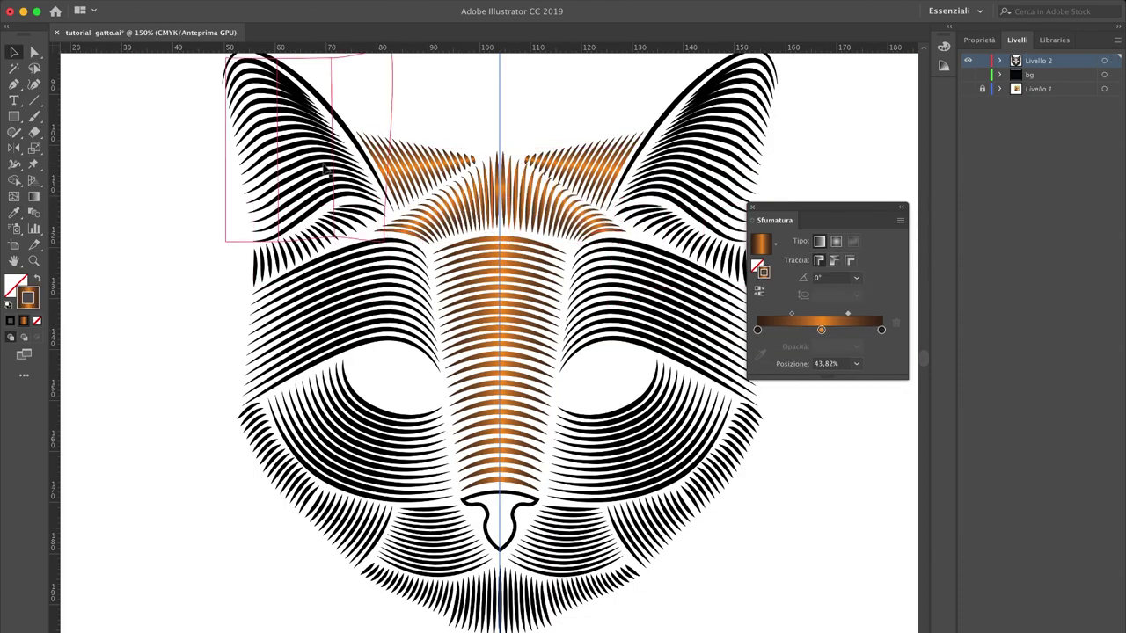
drag(225, 309, 819, 329)
click(834, 260)
click(651, 527)
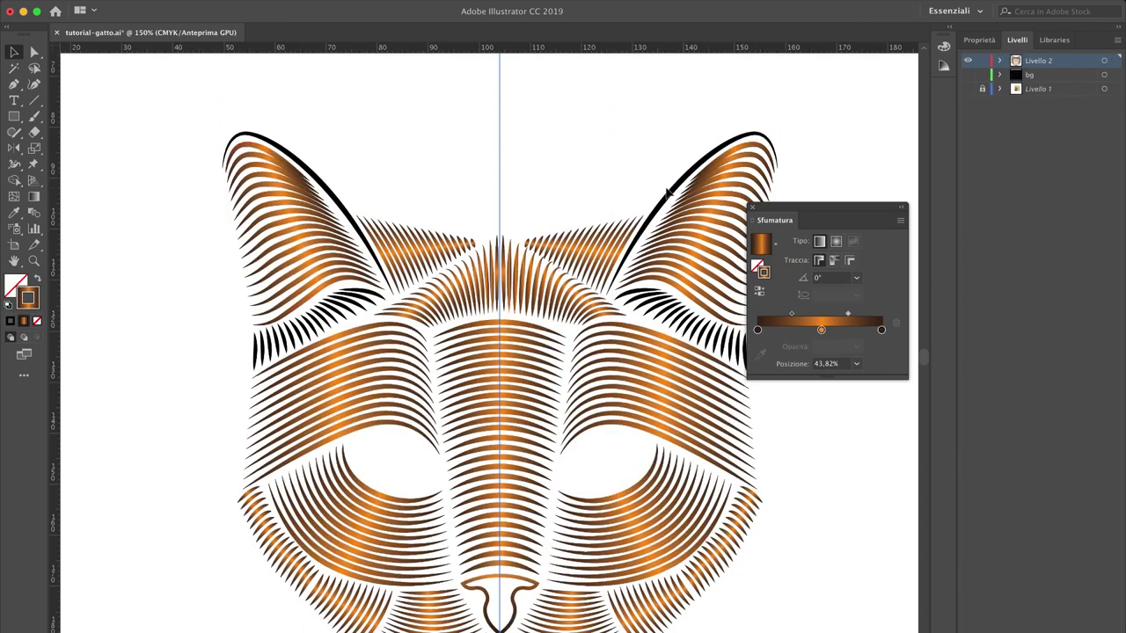
click(669, 192)
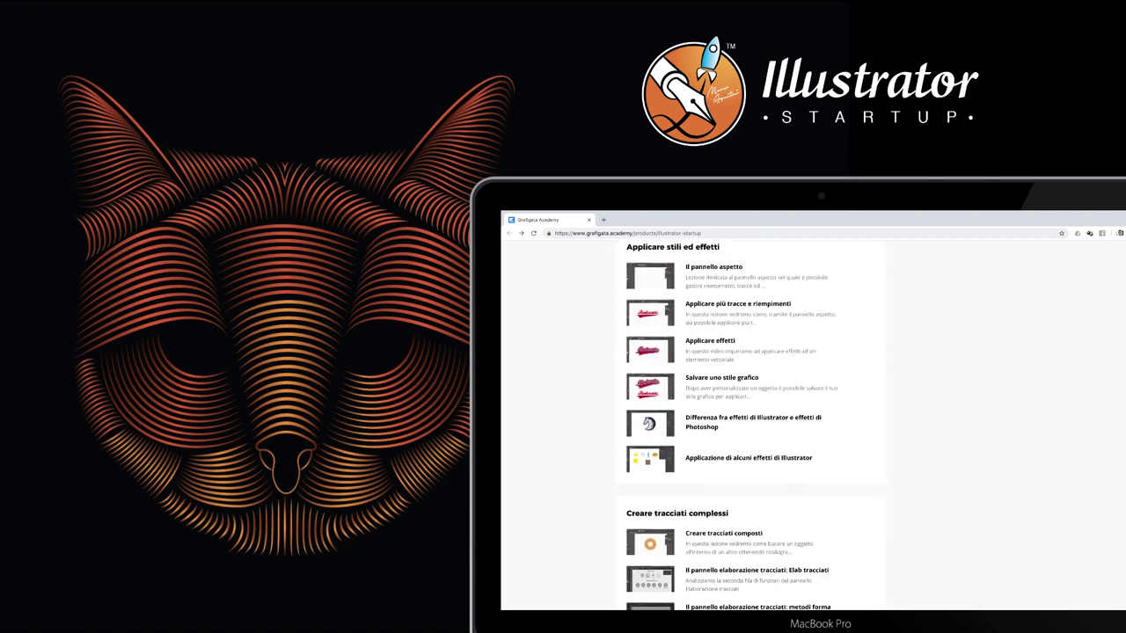
Step: Scroll down the Illustrator Startup lesson list to the Lezioni Bonus section
scroll(1000, 580, down, 2)
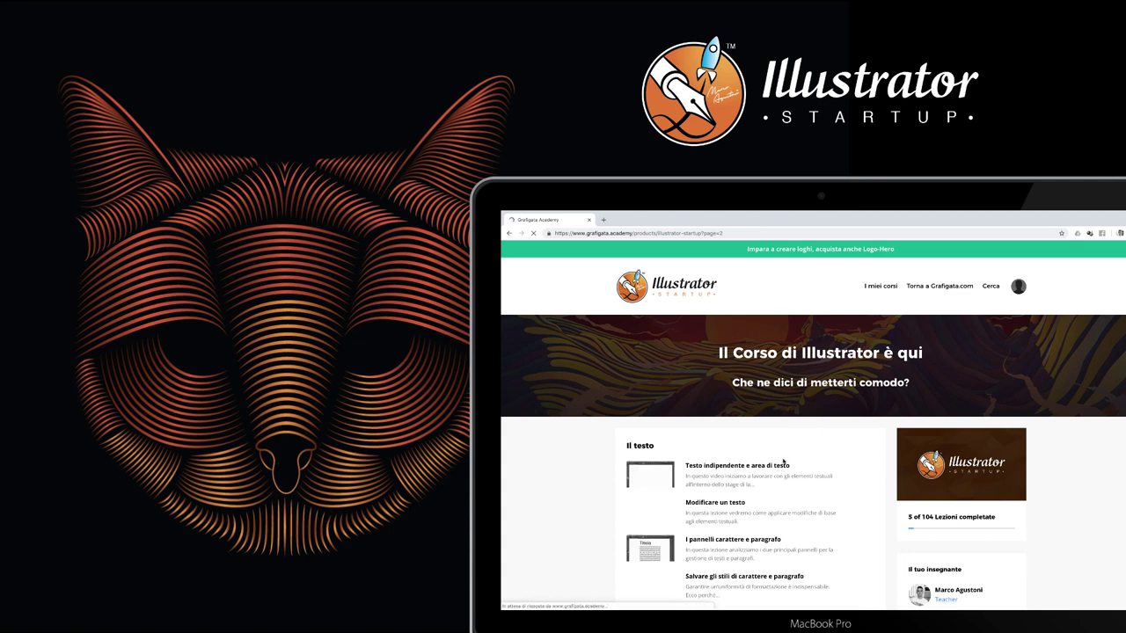
scroll(783, 460, down, 3)
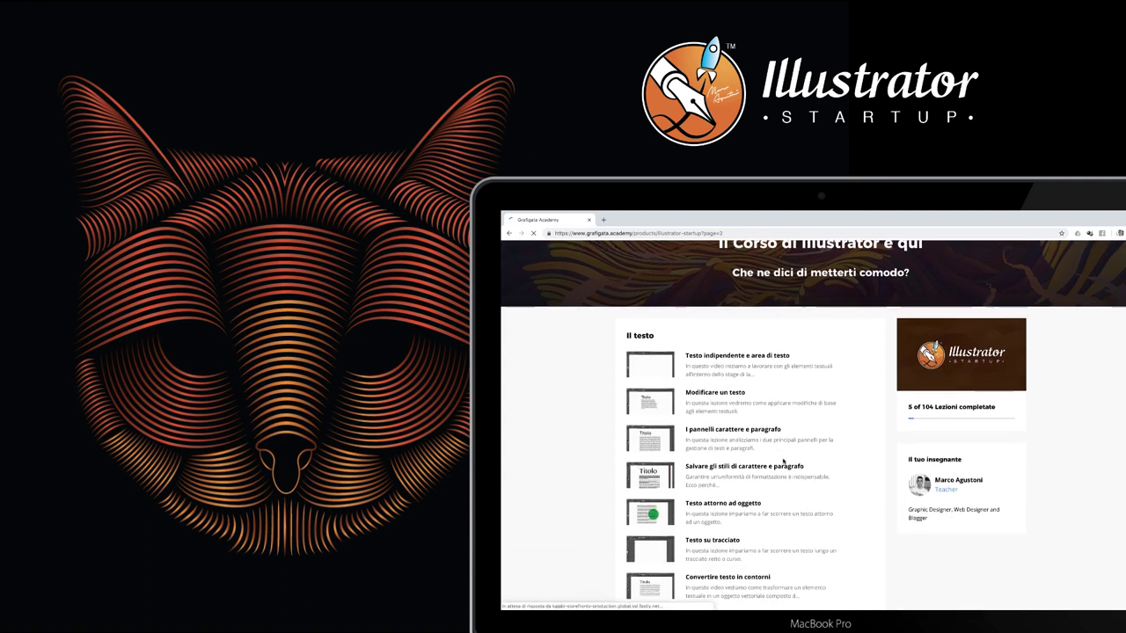
scroll(782, 460, down, 3)
scroll(782, 460, down, 1)
scroll(783, 460, down, 3)
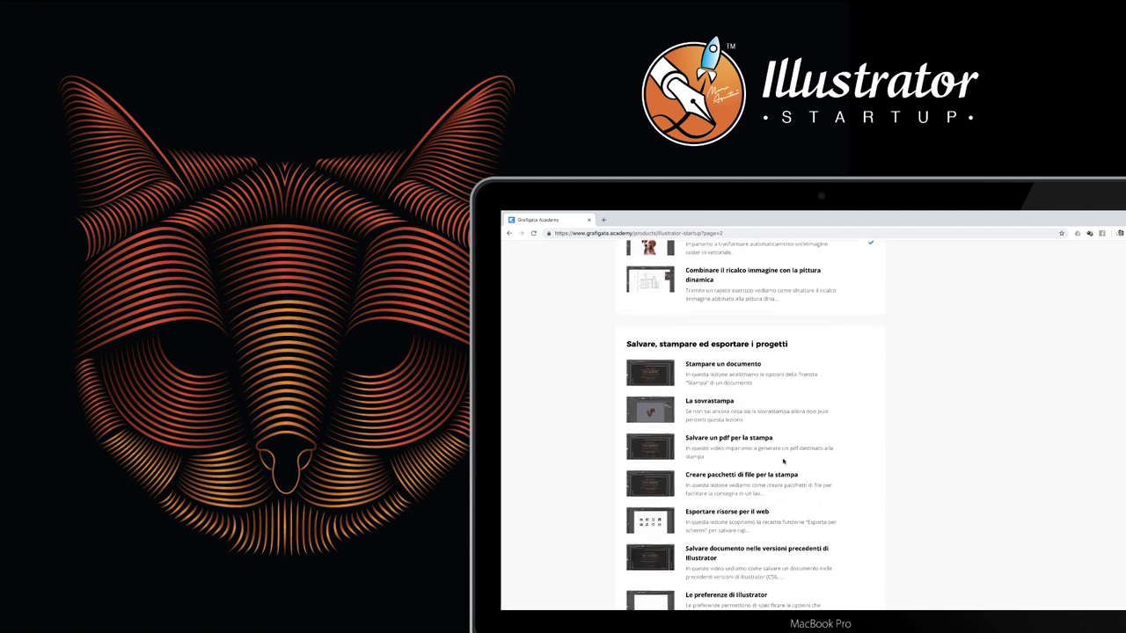
scroll(783, 460, down, 1)
scroll(783, 460, down, 3)
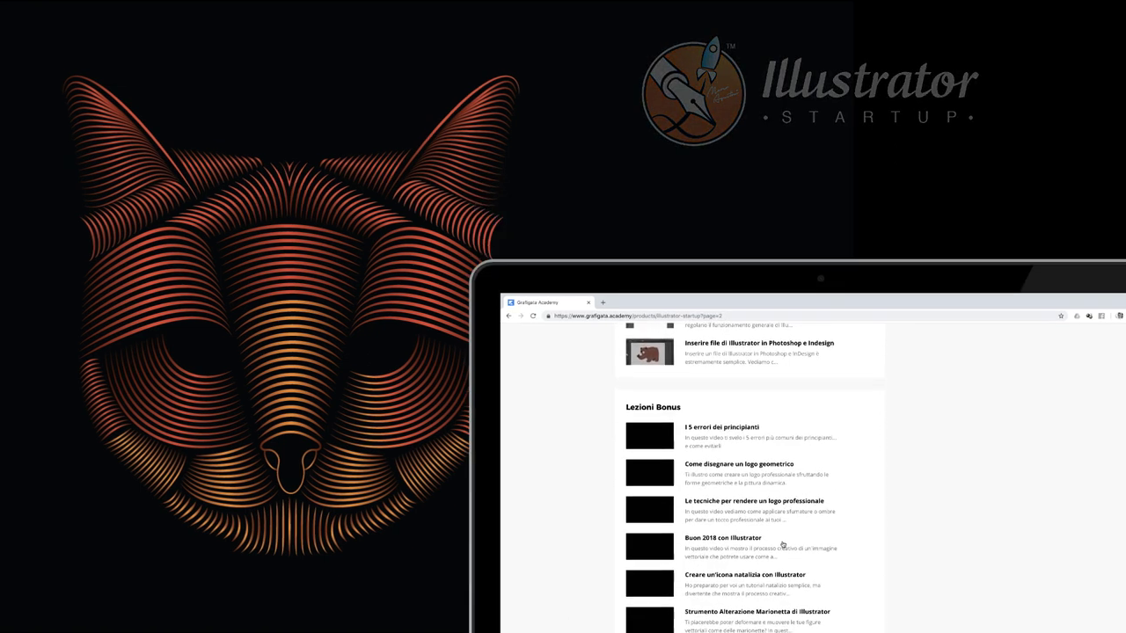